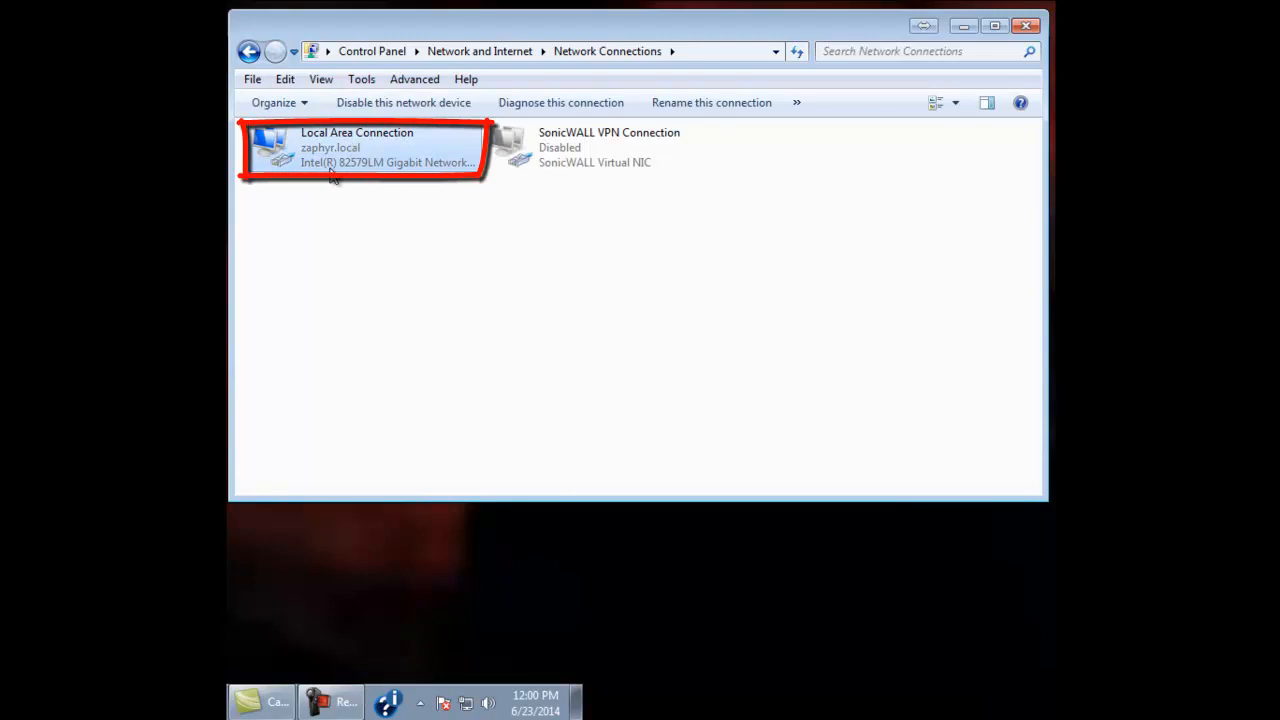
# Open the TCP/IPv4 properties of Local Area Connection and set the static IP address to 192.168.168.169.
pyautogui.rightClick(319, 144)
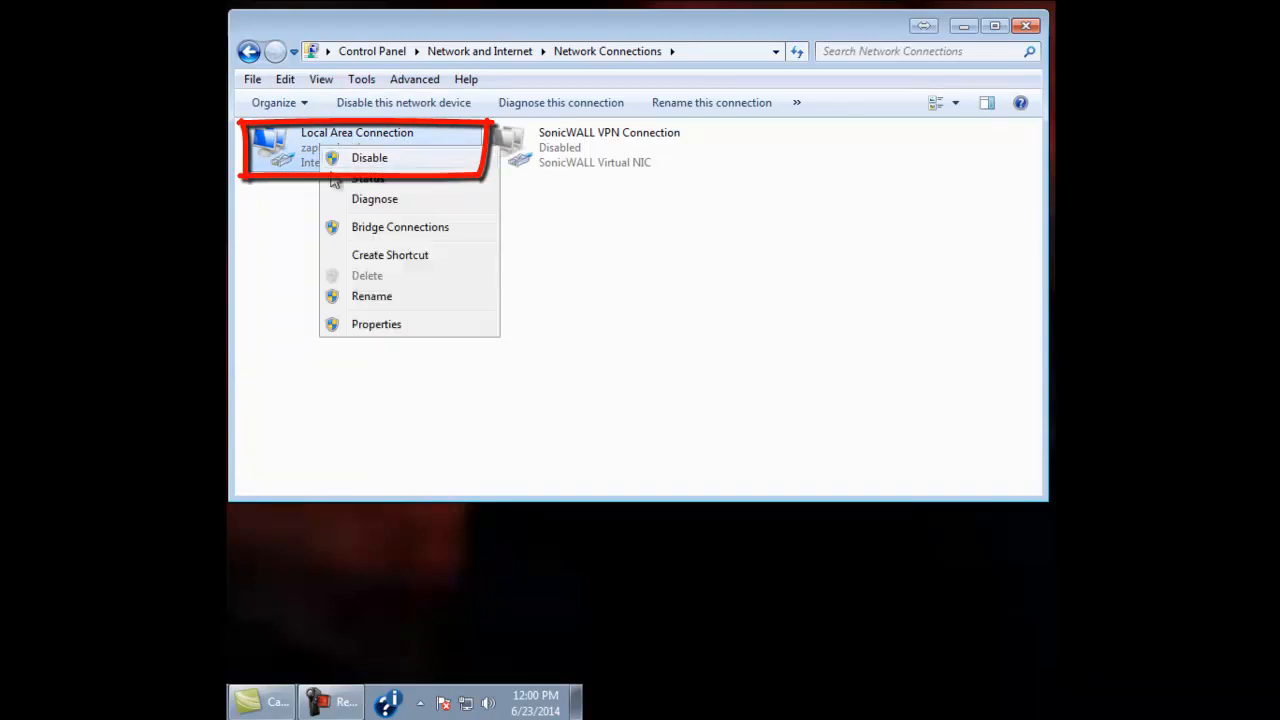
pyautogui.click(376, 324)
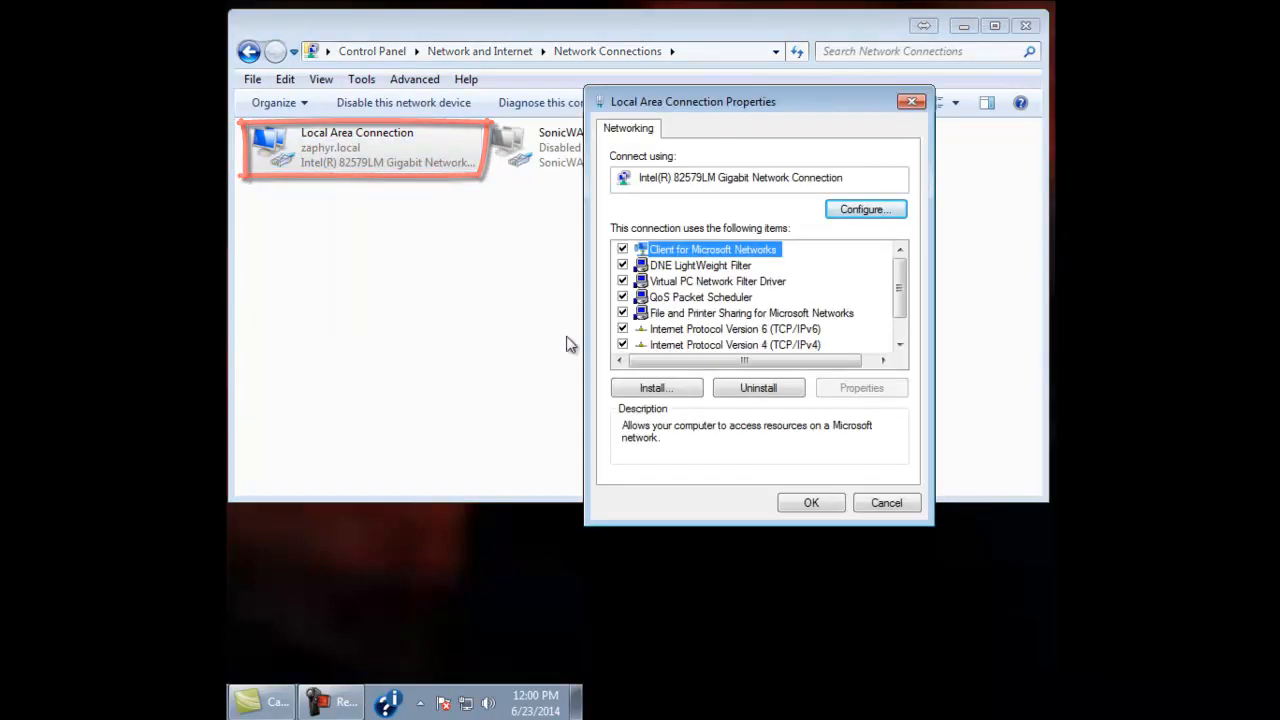
pyautogui.click(797, 345)
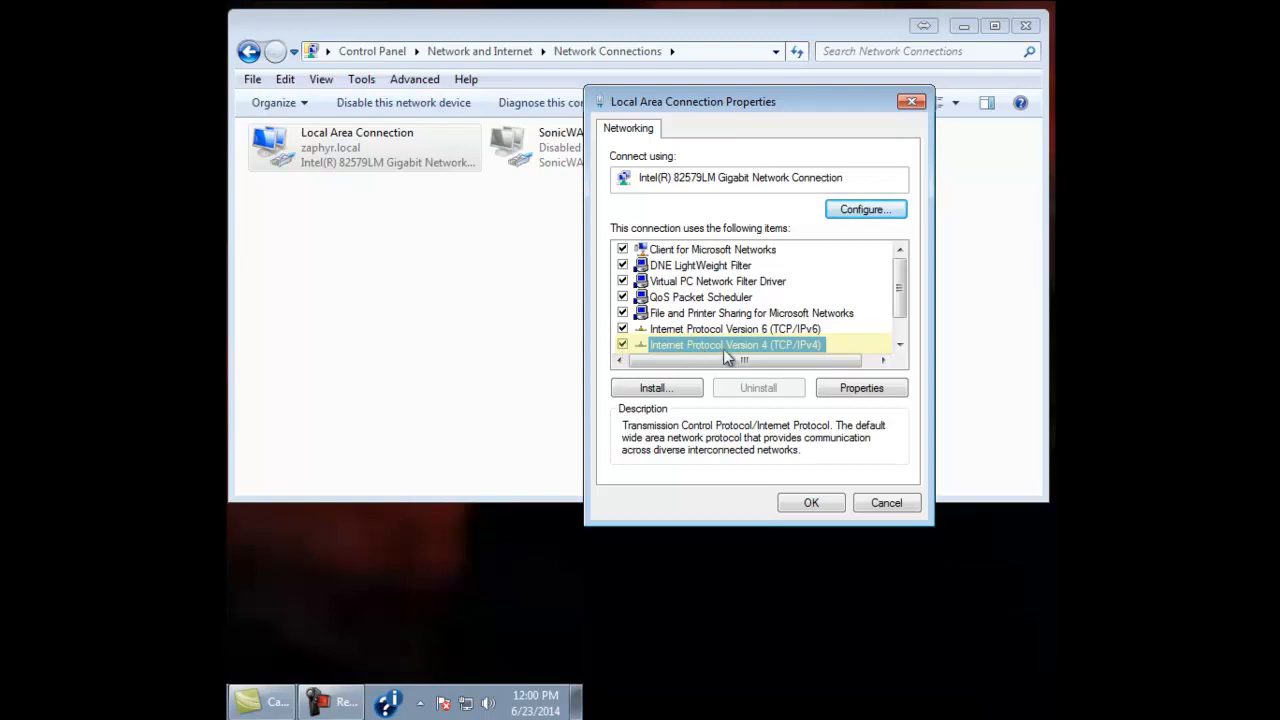
pyautogui.click(888, 389)
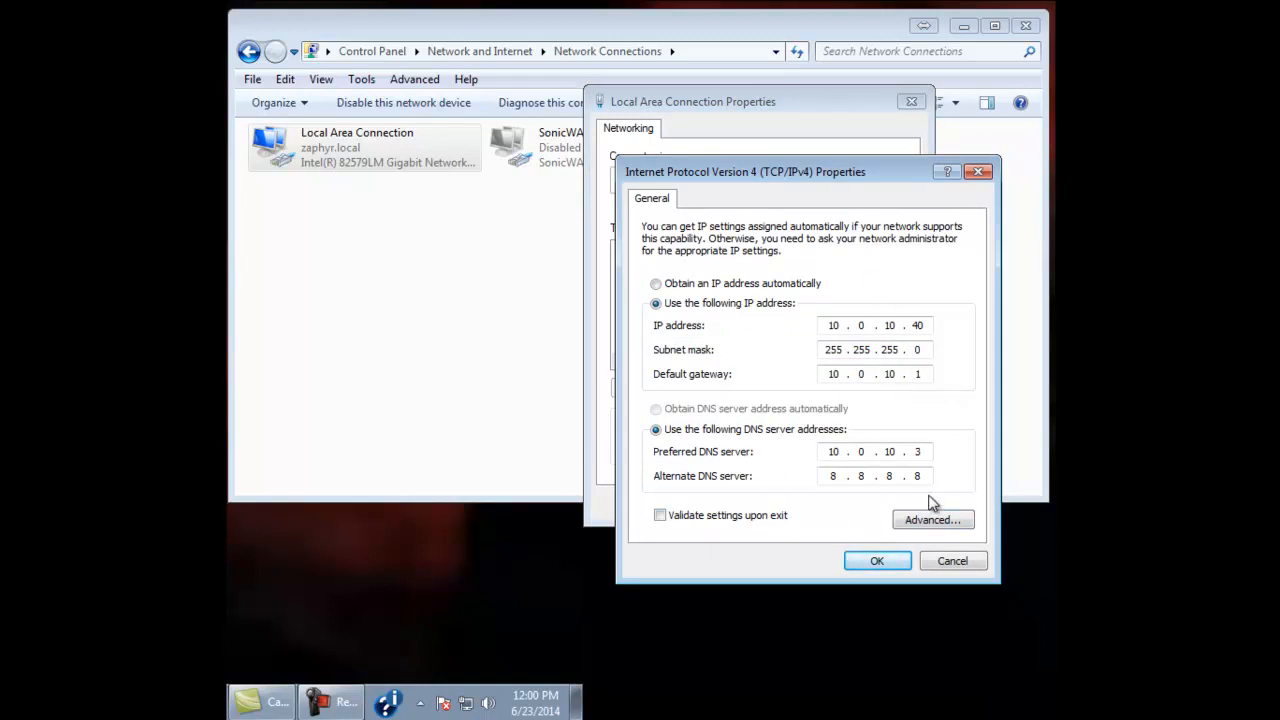
pyautogui.moveTo(840, 325); pyautogui.dragTo(756, 323)
pyautogui.write('192 . 168 . 168 . 169')
pyautogui.press('Tab')
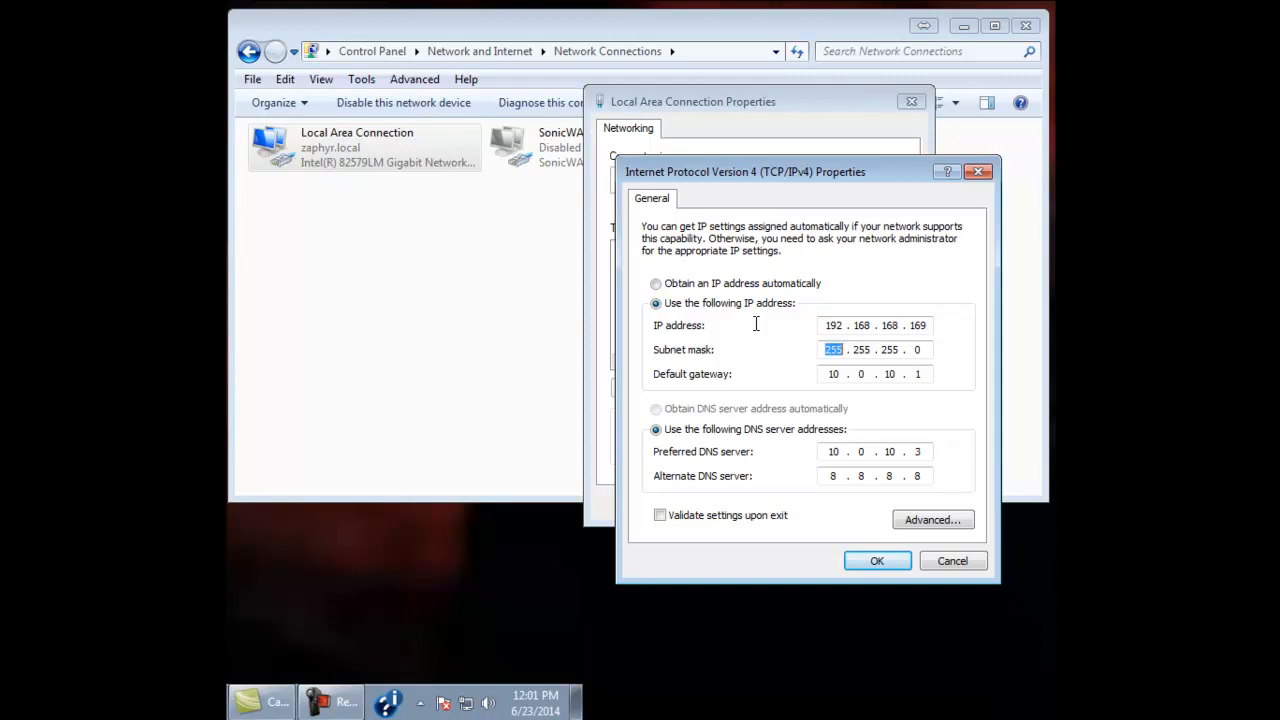
# Clear the default gateway and the preferred DNS server from the IPv4 settings.
pyautogui.press('Tab')
pyautogui.press('BackSpace')
pyautogui.press('BackSpace')
pyautogui.press('BackSpace')
pyautogui.press('BackSpace')
pyautogui.press('BackSpace')
pyautogui.press('BackSpace')
pyautogui.click(930, 455)
pyautogui.press('BackSpace')
pyautogui.press('BackSpace')
pyautogui.press('BackSpace')
pyautogui.press('BackSpace')
pyautogui.press('BackSpace')
pyautogui.press('BackSpace')
pyautogui.press('BackSpace')
pyautogui.press('BackSpace')
pyautogui.press('Tab')
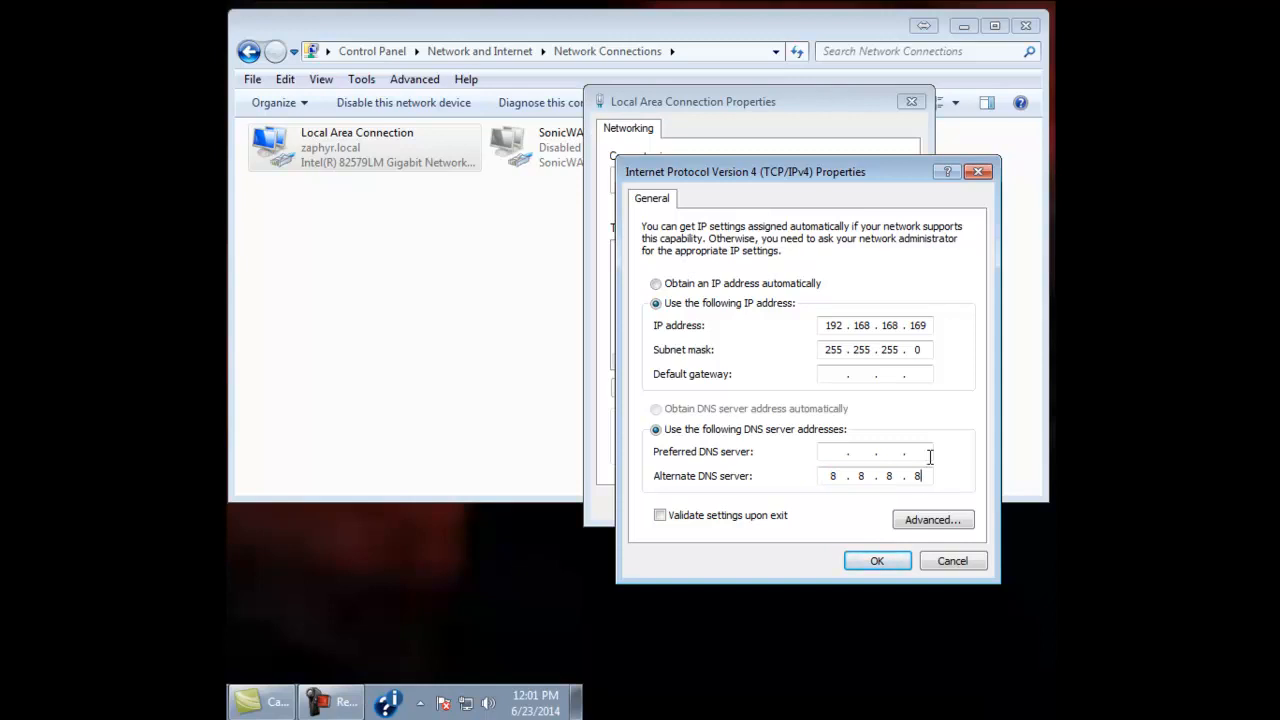
# Discard the IPv4 and adapter property changes and close the Network Connections window.
pyautogui.click(918, 470)
pyautogui.click(951, 563)
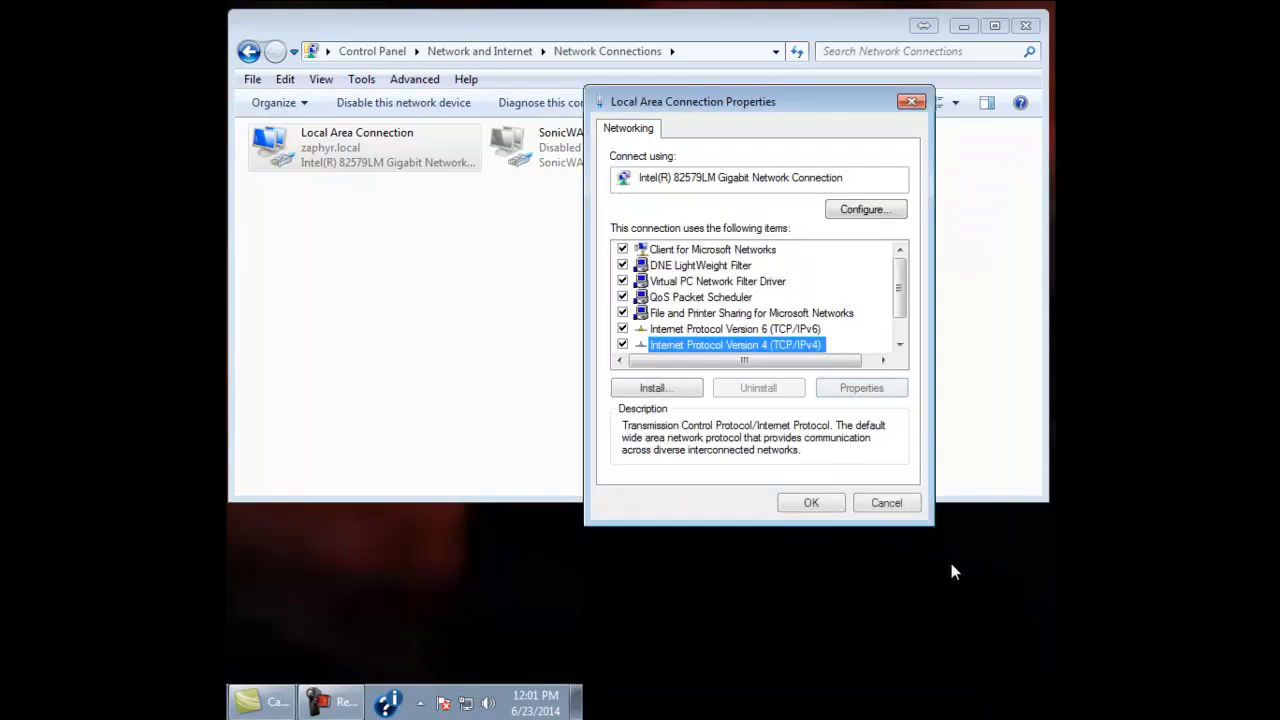
pyautogui.click(872, 501)
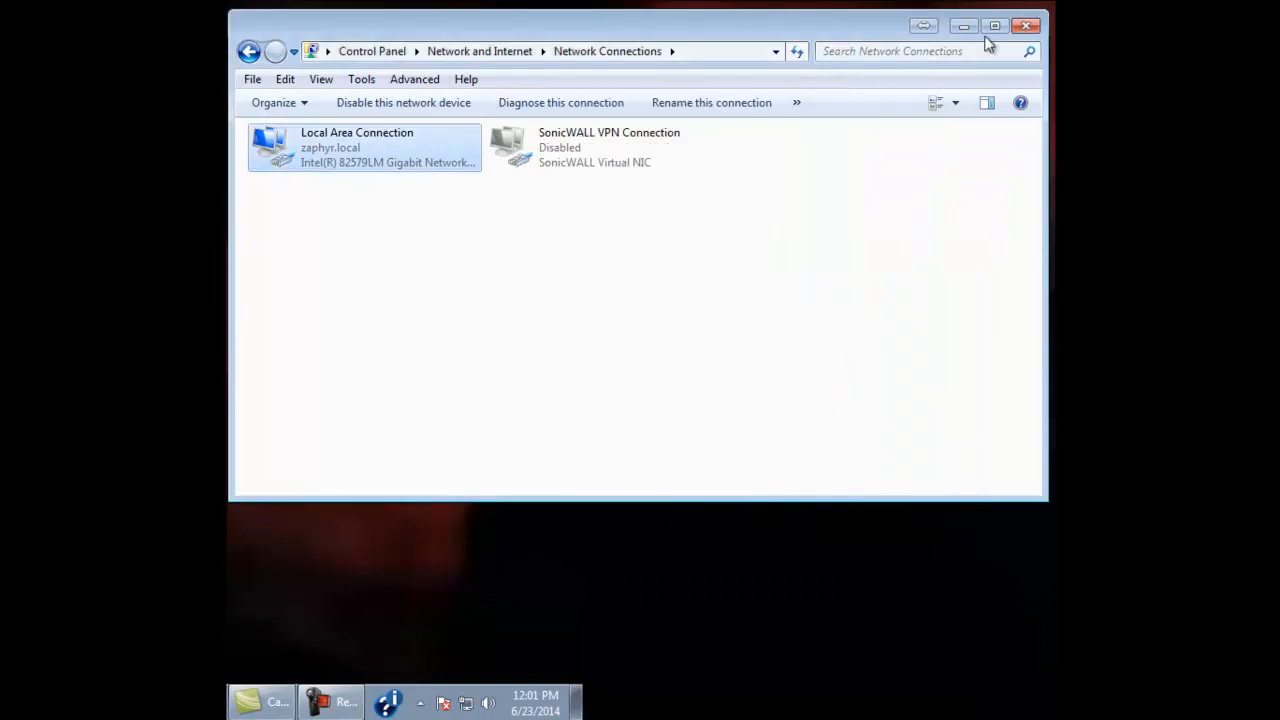
pyautogui.click(1025, 27)
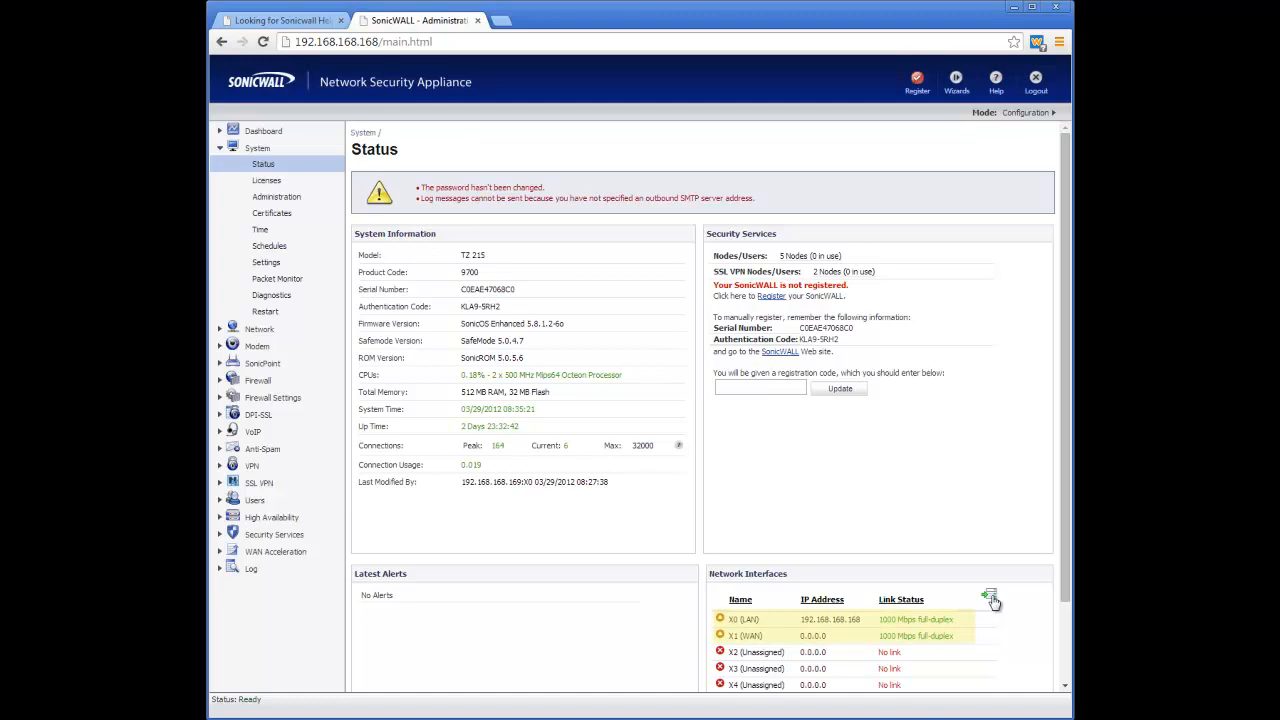
# Open the settings of the X1 WAN interface and enter 1.2.3.4 as its static IP address.
pyautogui.click(259, 331)
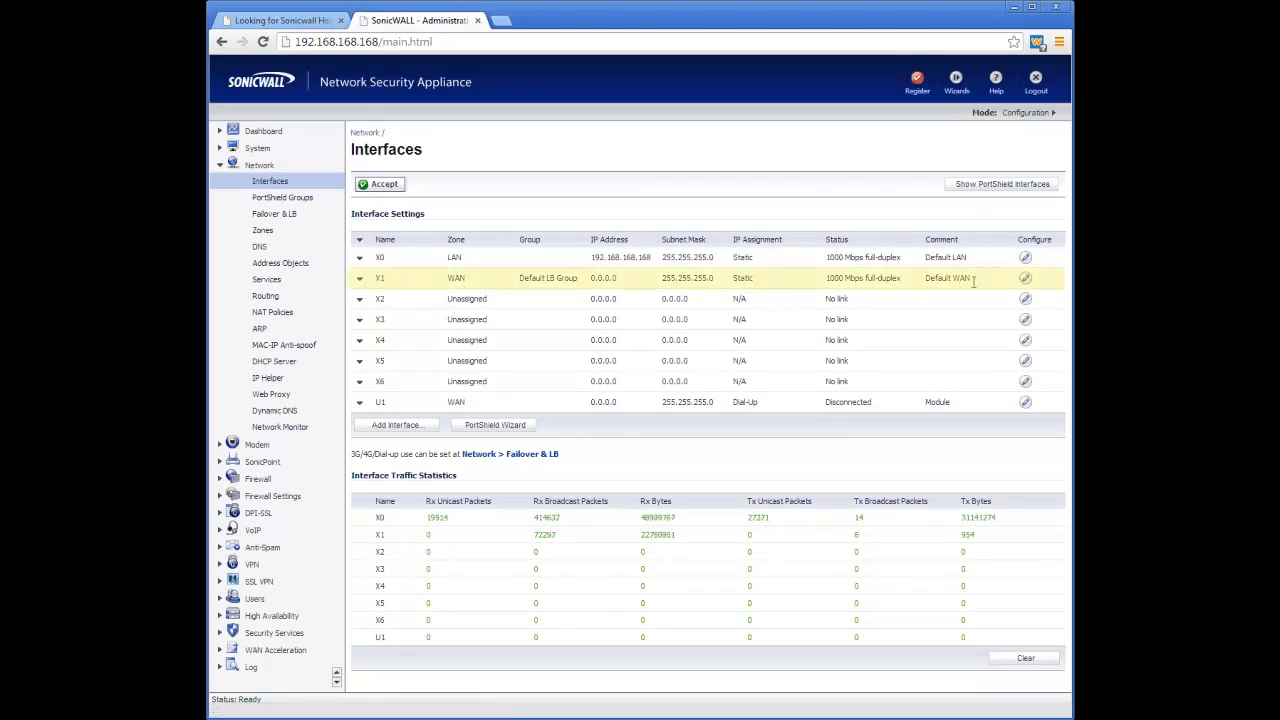
pyautogui.click(1026, 285)
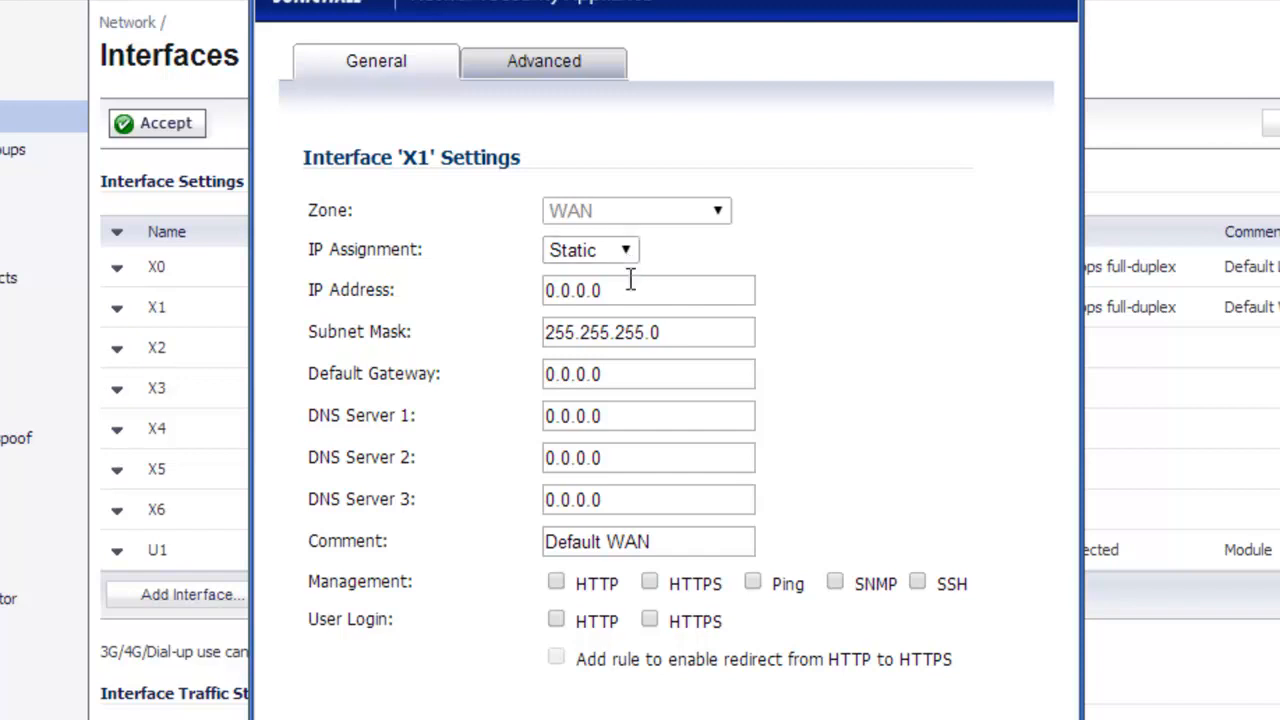
pyautogui.doubleClick(634, 290)
pyautogui.write('1.2.3.4')
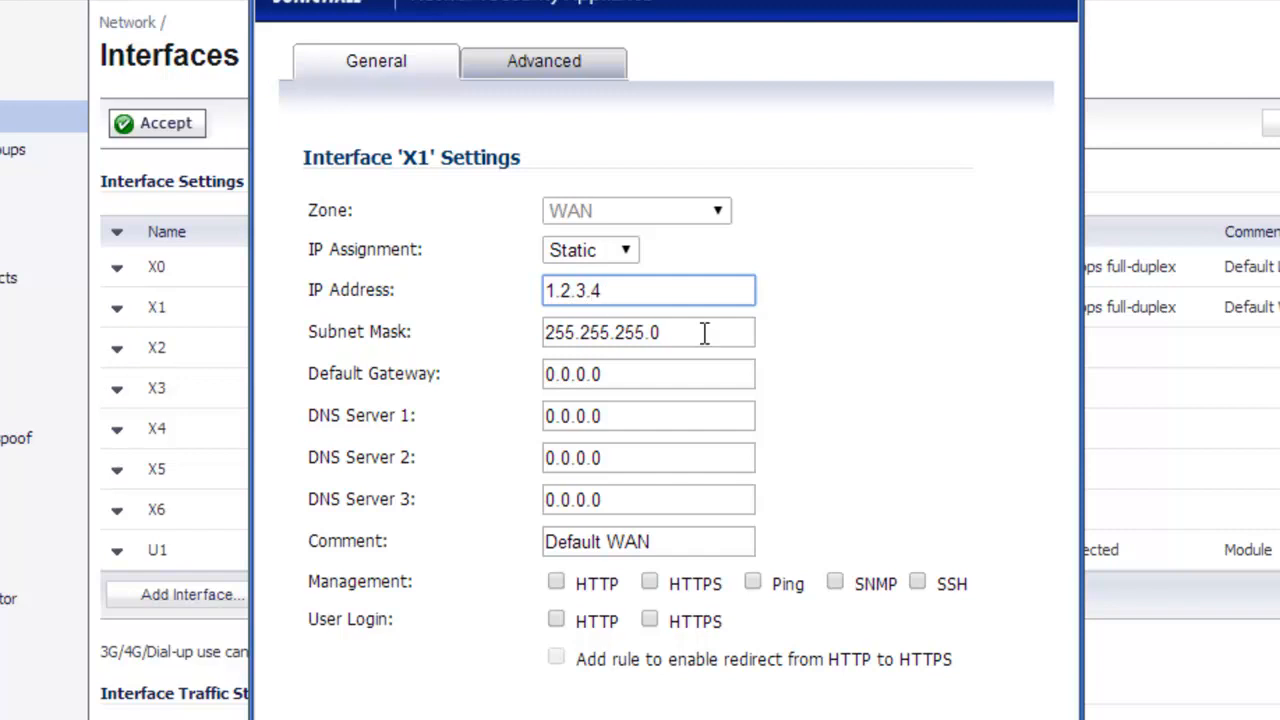
# Switch the X1 interface's IP assignment to DHCP and save the interface settings.
pyautogui.click(624, 254)
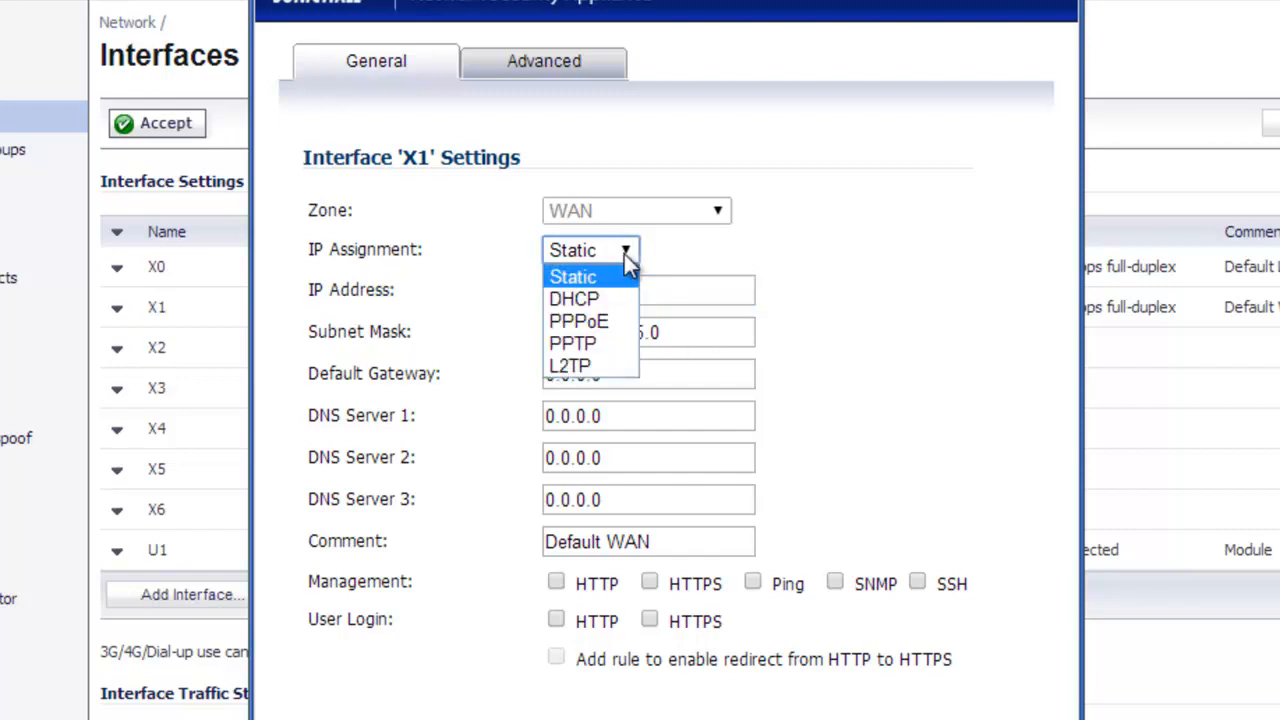
pyautogui.click(598, 300)
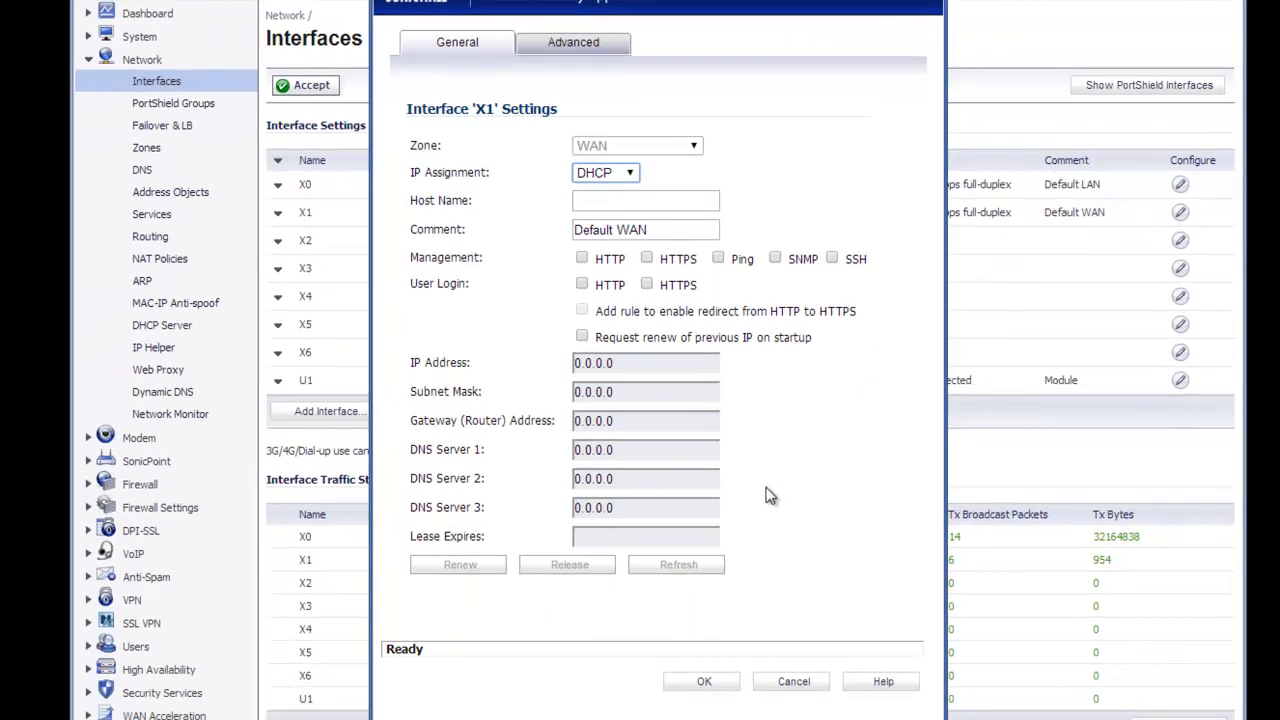
pyautogui.click(706, 681)
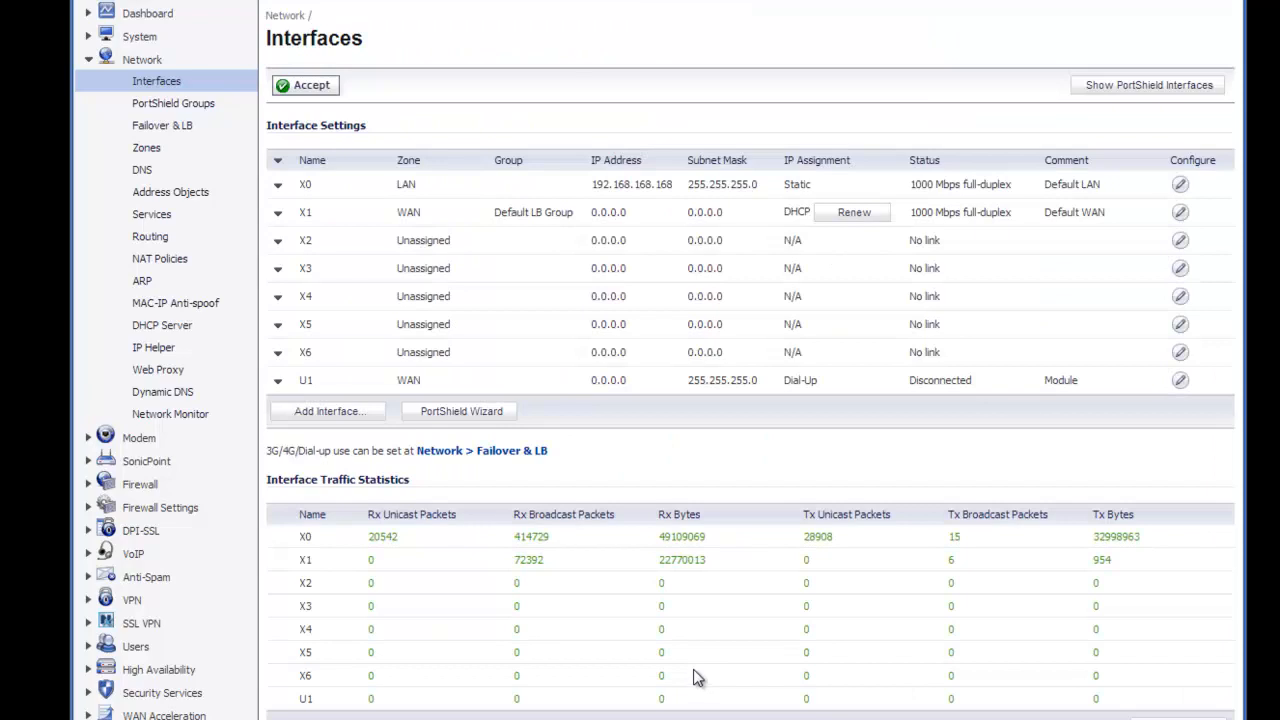
# Renew the DHCP lease of the X1 WAN interface and check its IP address.
pyautogui.click(855, 216)
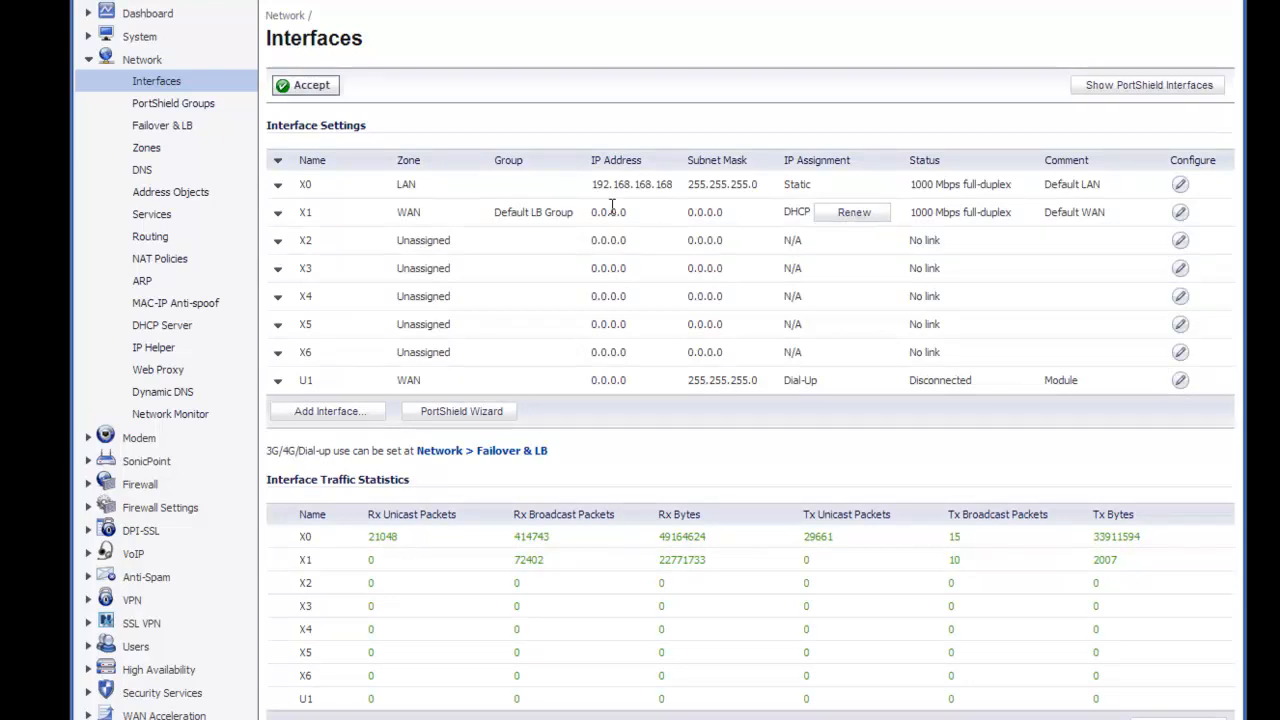
pyautogui.moveTo(611, 208); pyautogui.dragTo(576, 211)
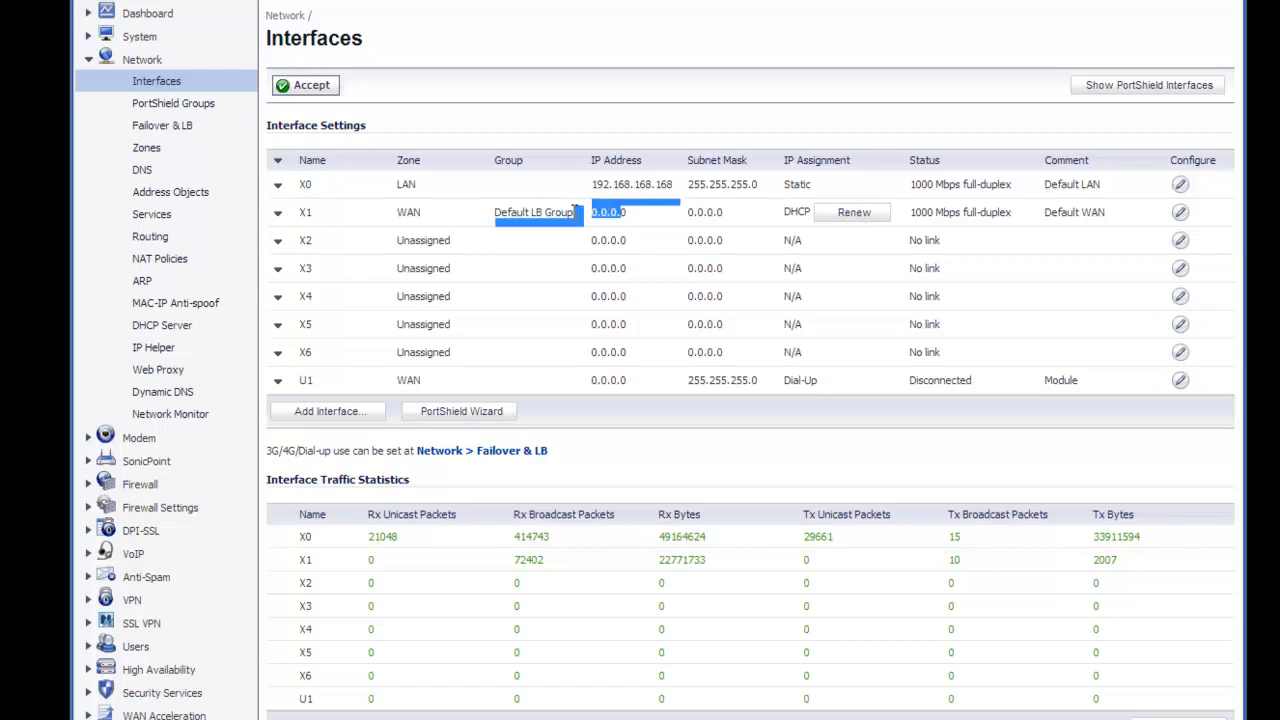
pyautogui.click(624, 214)
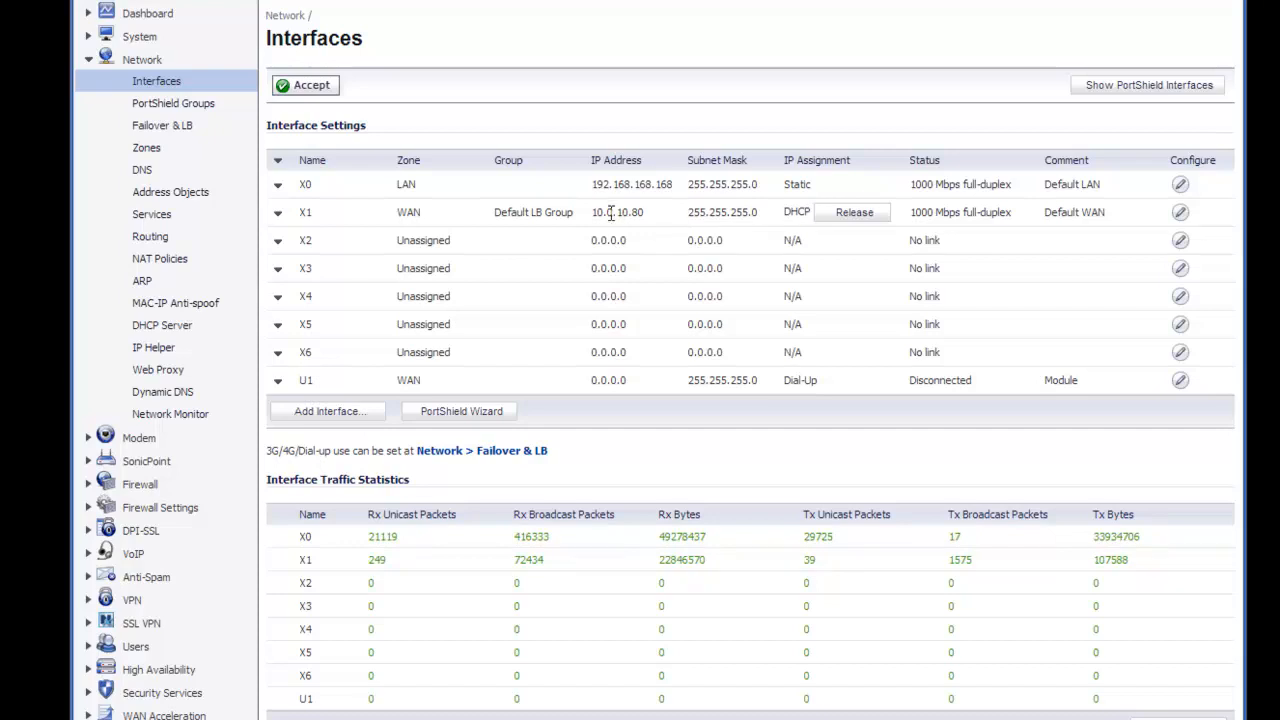
# Accept the interface configuration and try to register the appliance from the system status page.
pyautogui.click(287, 88)
pyautogui.click(140, 38)
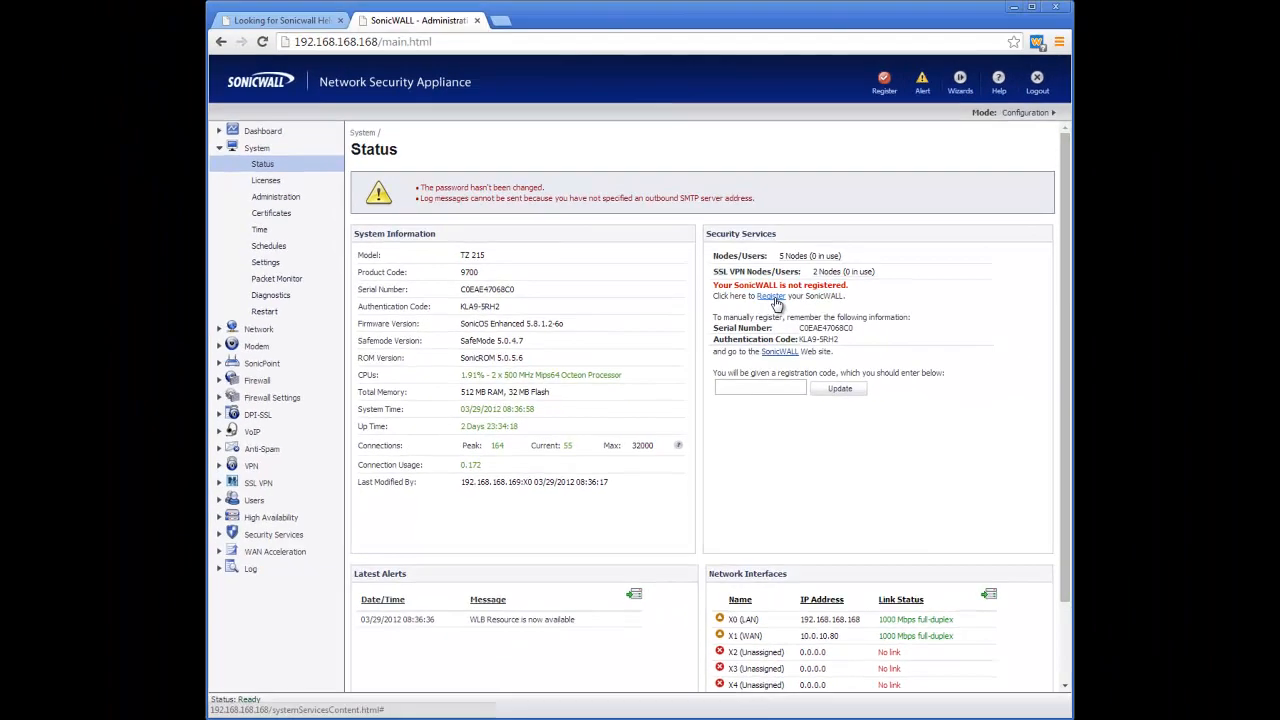
pyautogui.click(885, 82)
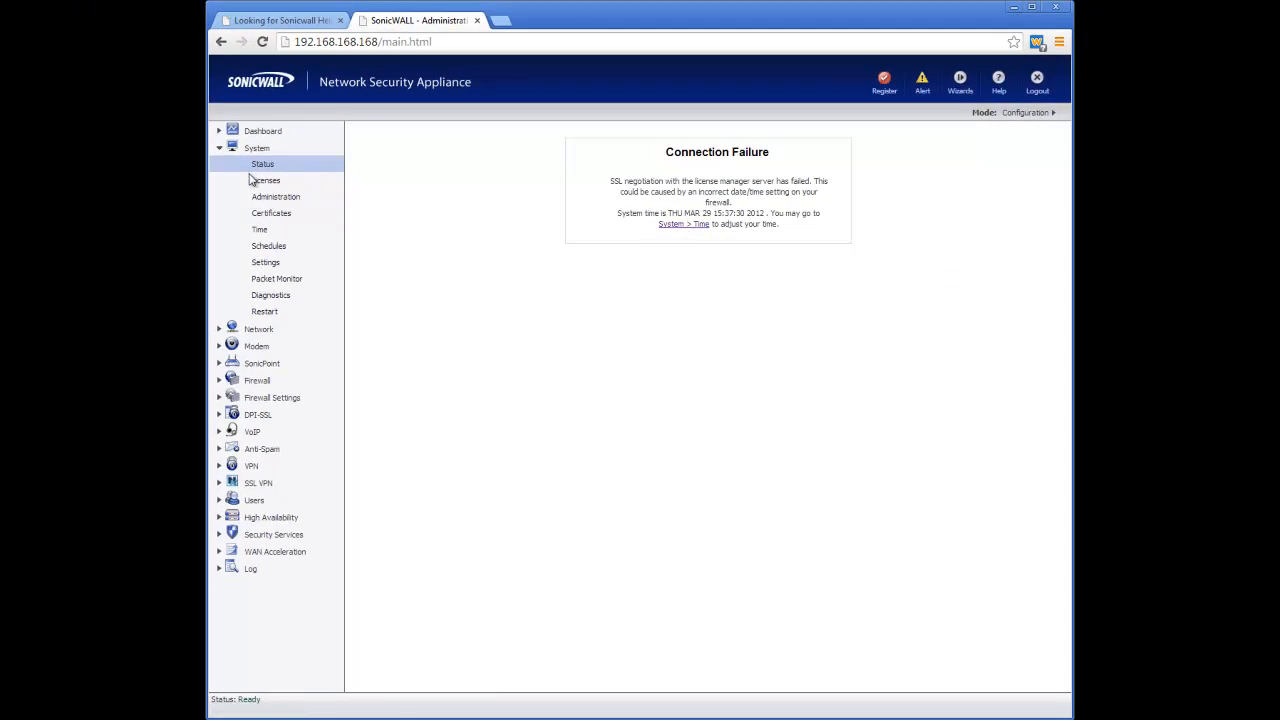
# Set the system time zone to Eastern Time (US & Canada) (GMT-5:00) and apply it.
pyautogui.click(259, 231)
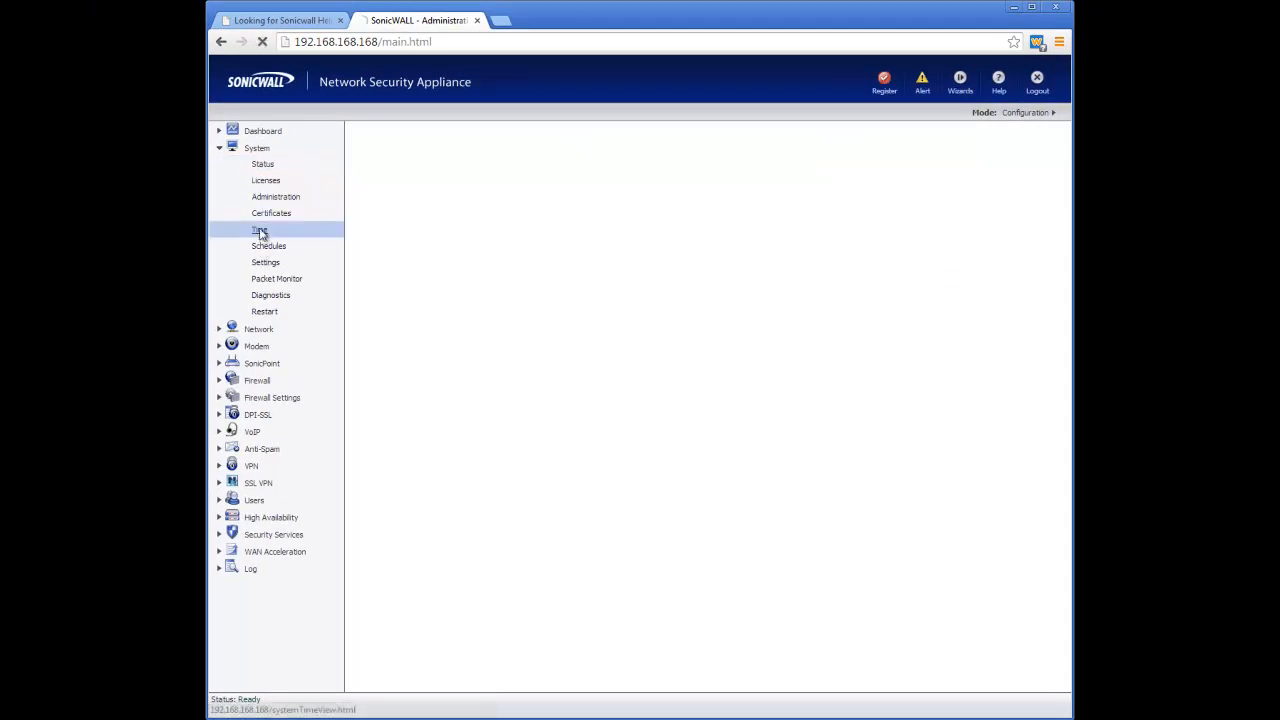
pyautogui.click(674, 284)
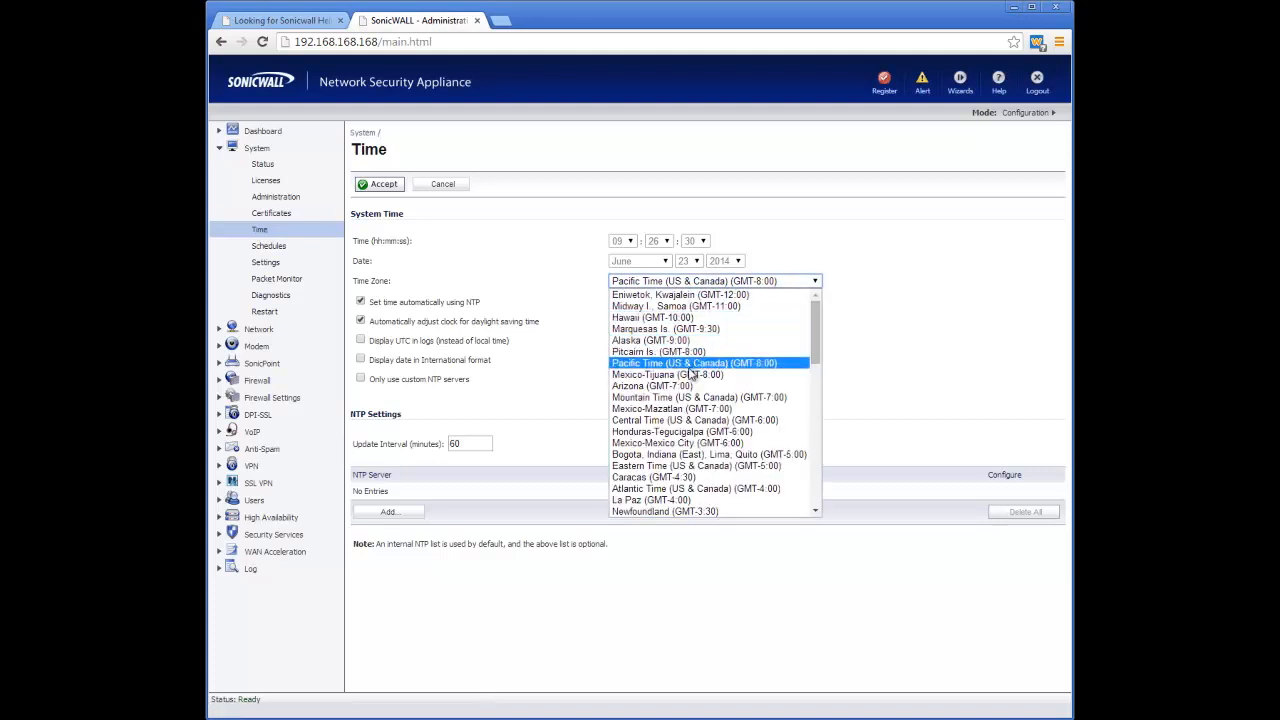
pyautogui.click(673, 466)
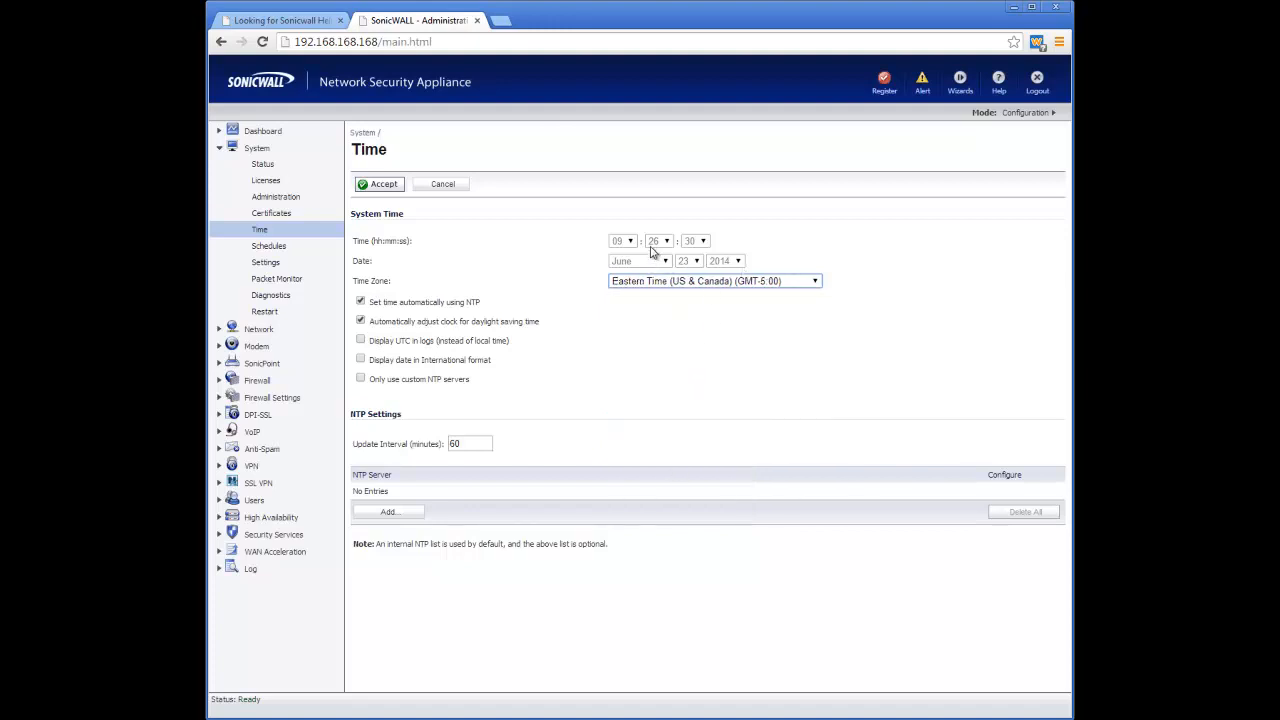
pyautogui.click(390, 189)
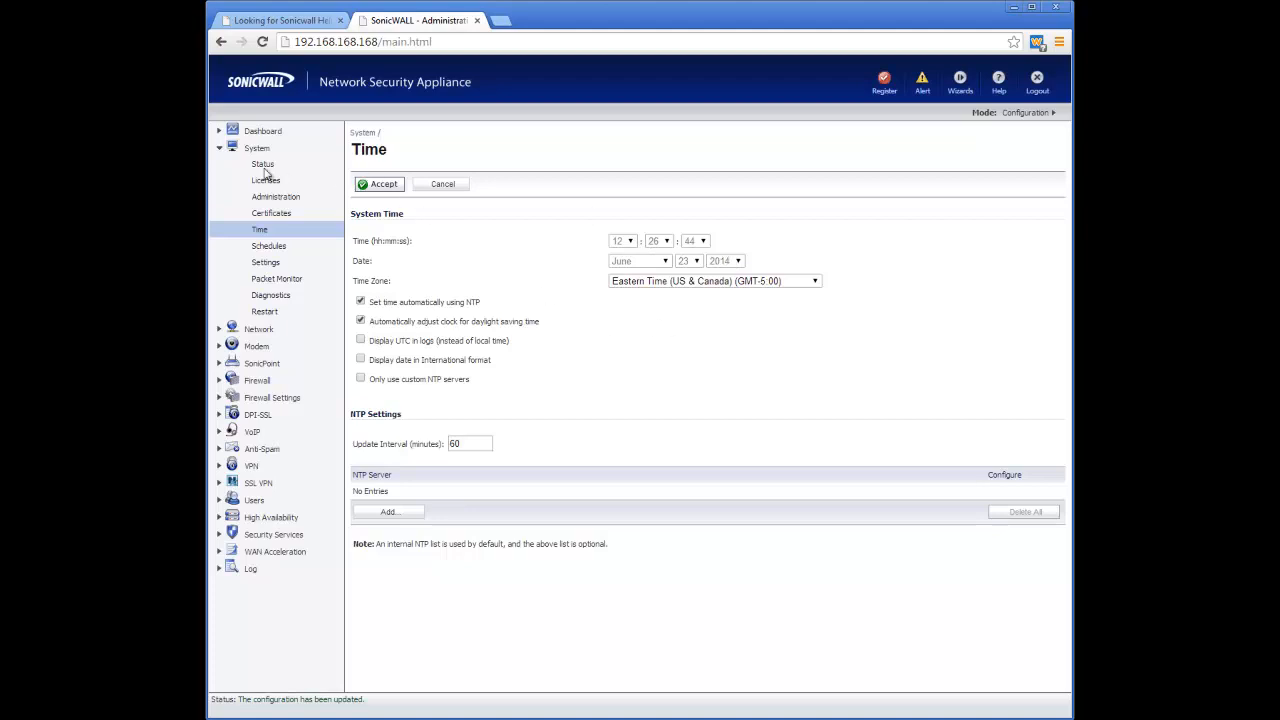
pyautogui.click(887, 92)
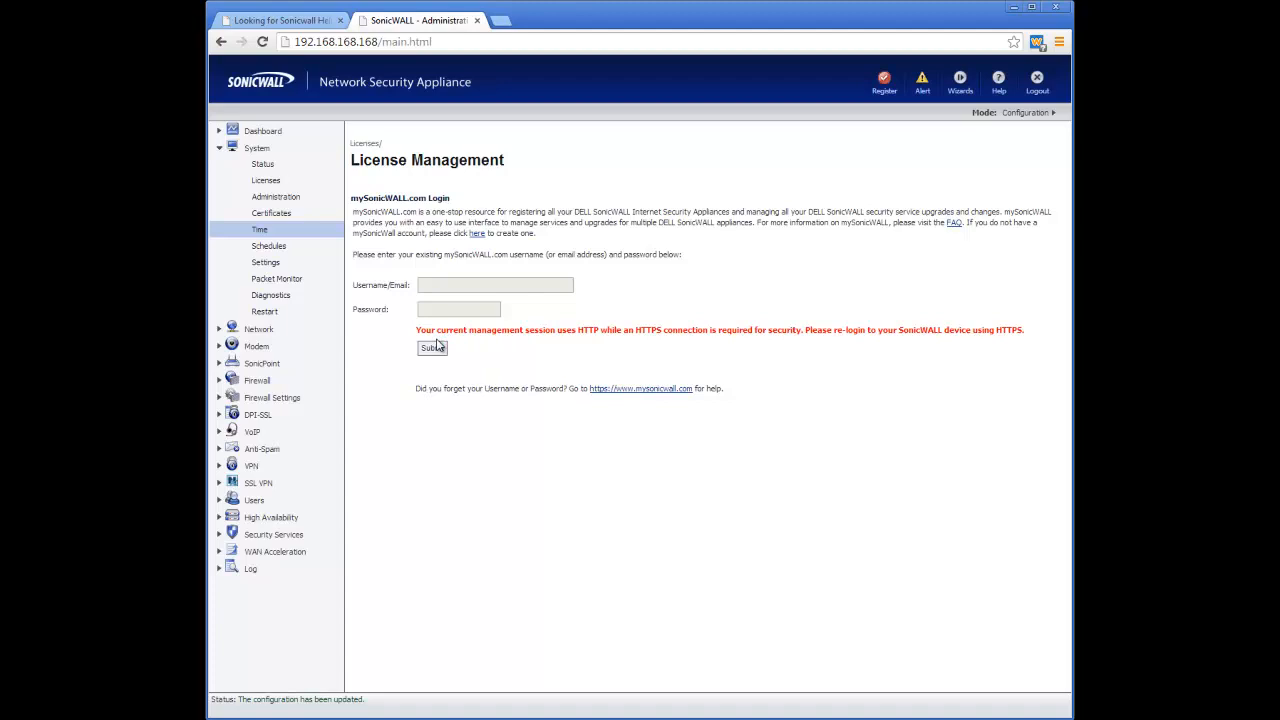
pyautogui.moveTo(578, 330); pyautogui.dragTo(662, 330)
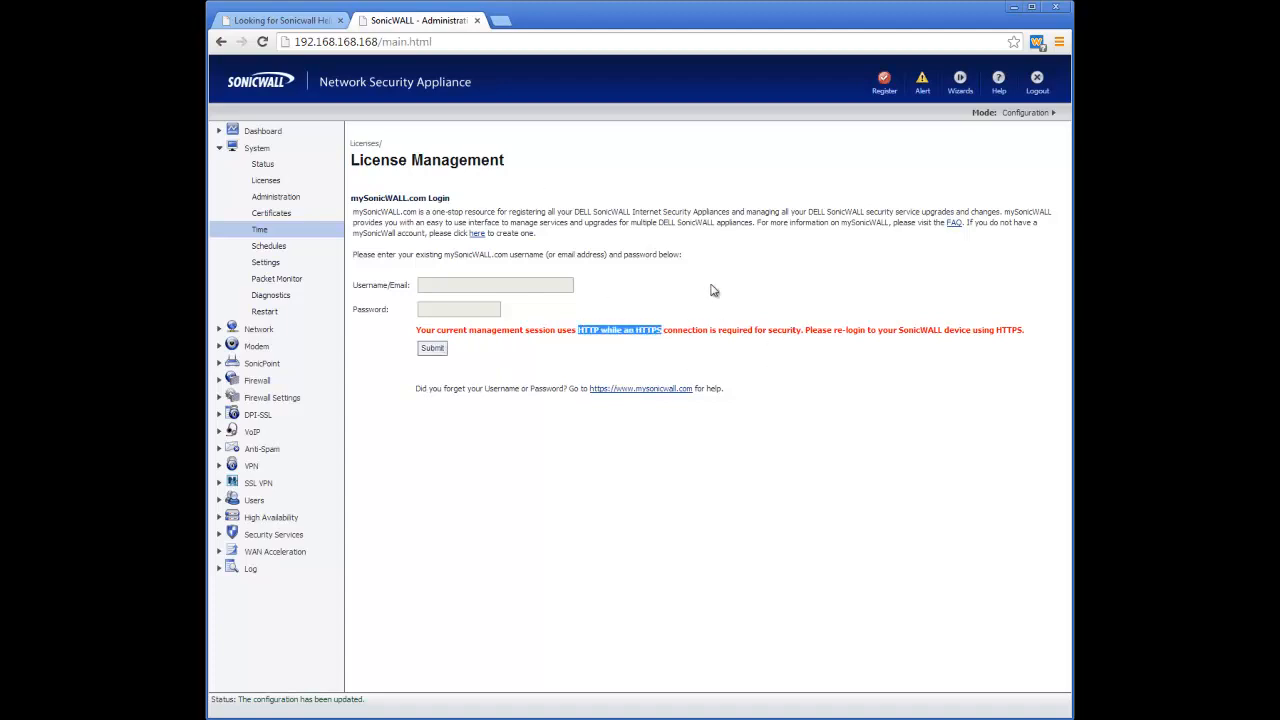
pyautogui.click(386, 42)
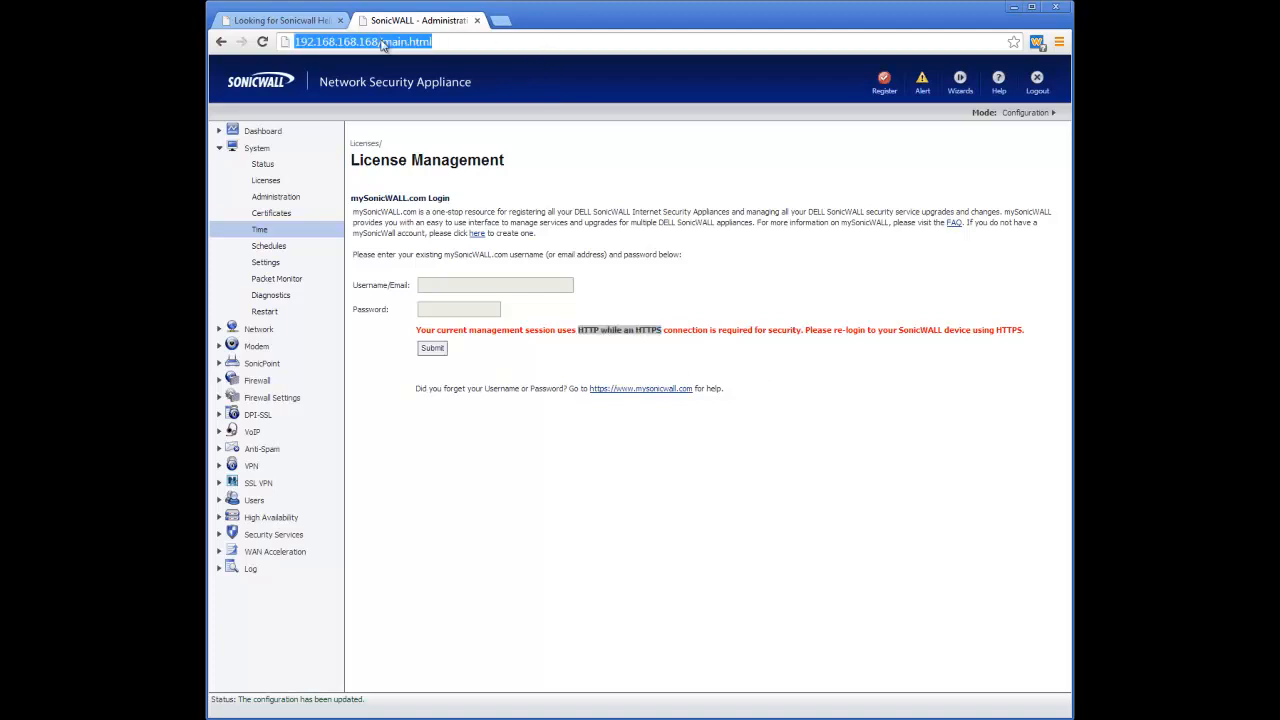
pyautogui.click(296, 42)
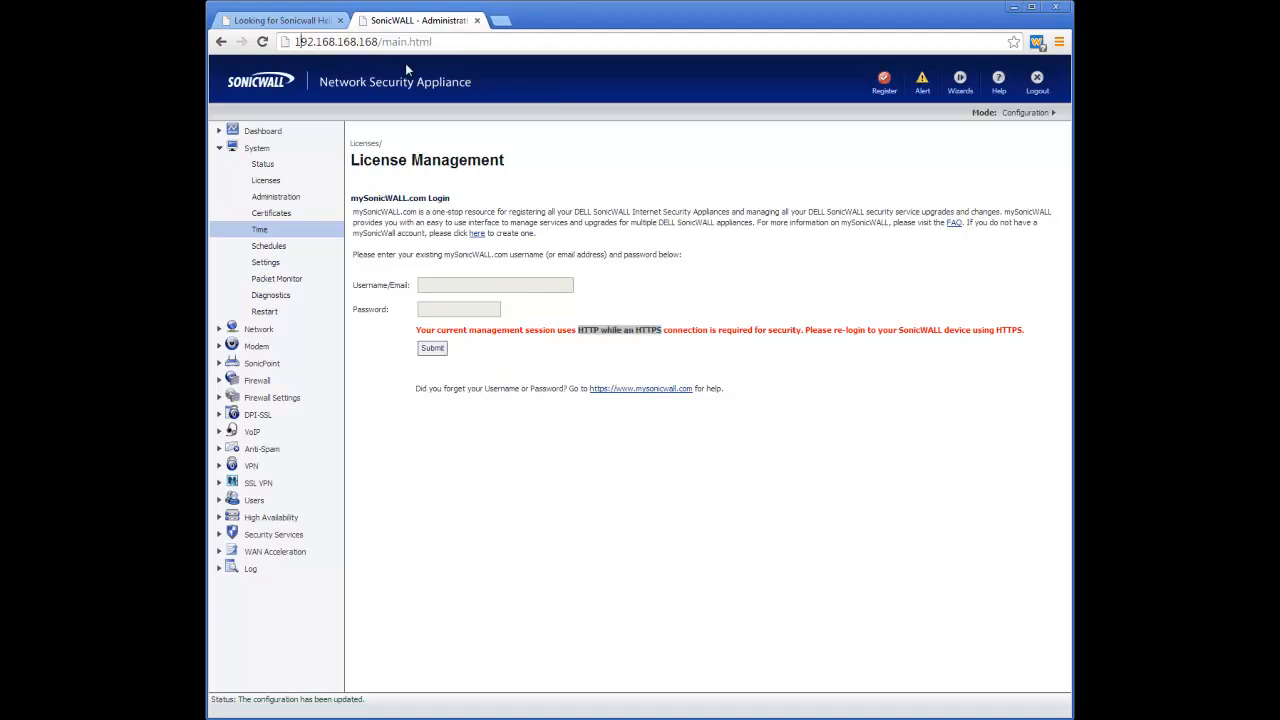
pyautogui.write('https://')
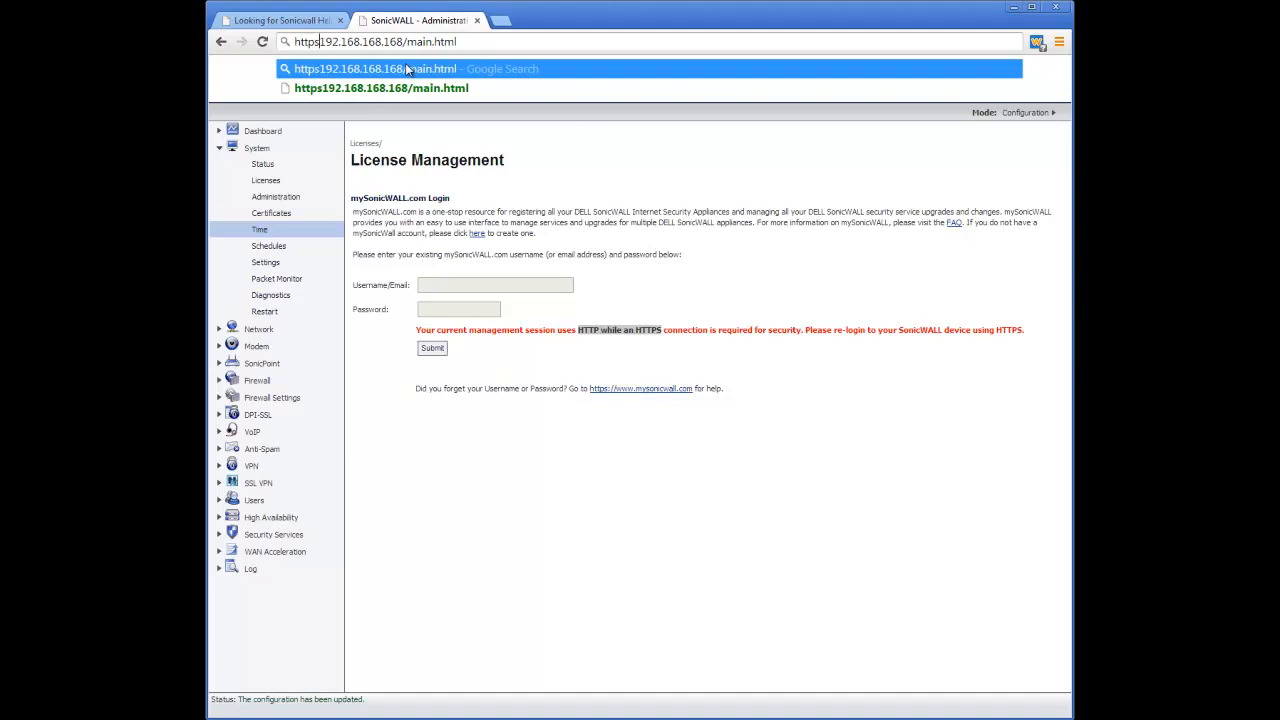
pyautogui.press('Return')
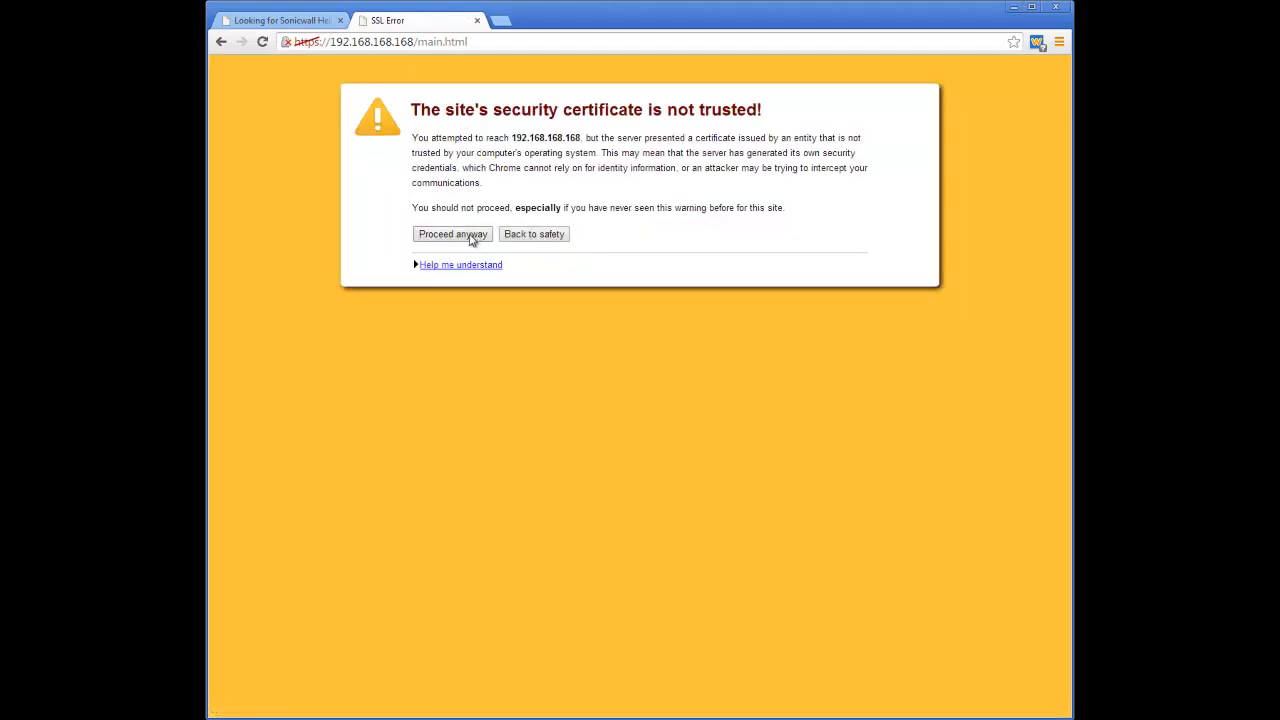
pyautogui.click(470, 236)
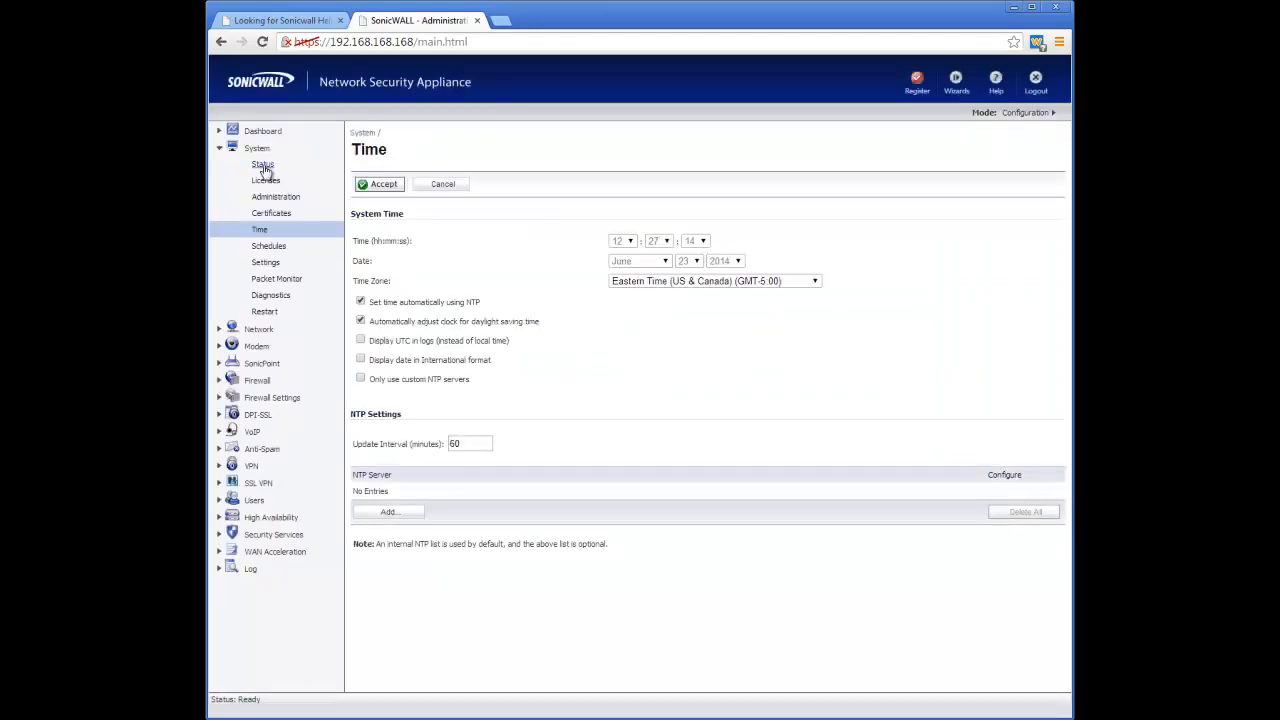
# Register the appliance by signing in with the mySonicWALL username and account password, and continue to the list of licensed services.
pyautogui.click(917, 82)
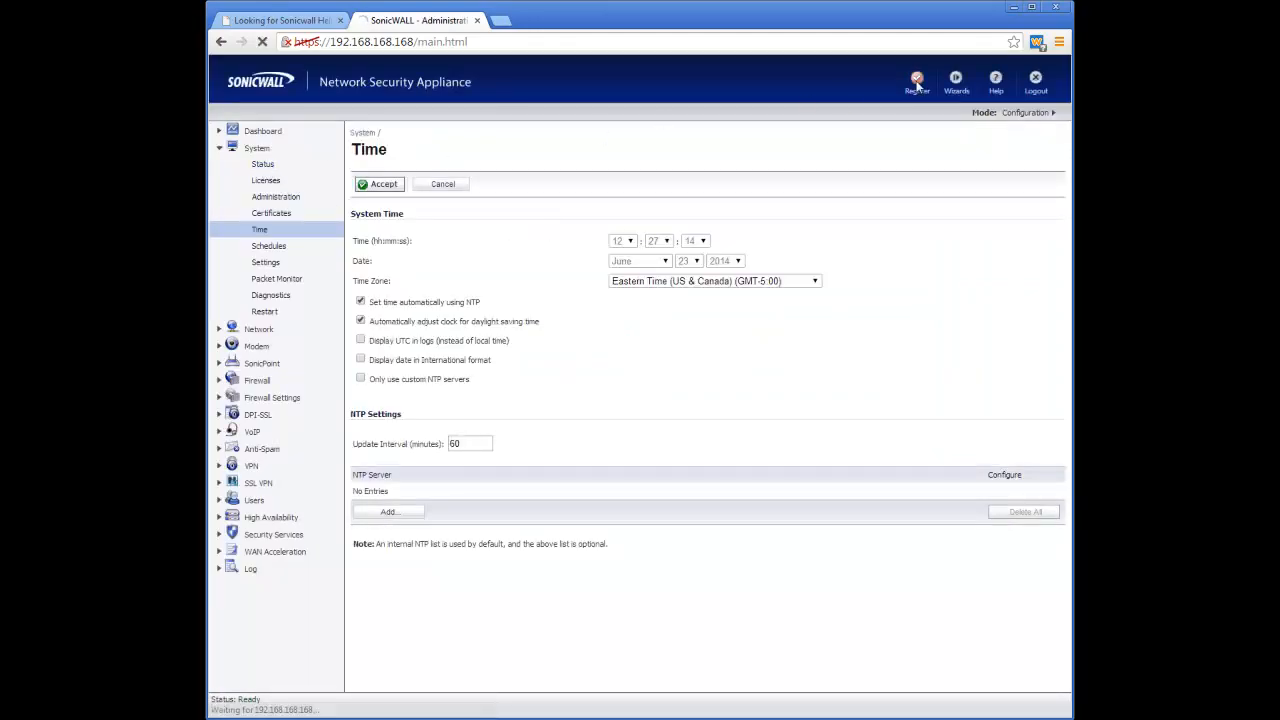
pyautogui.click(436, 284)
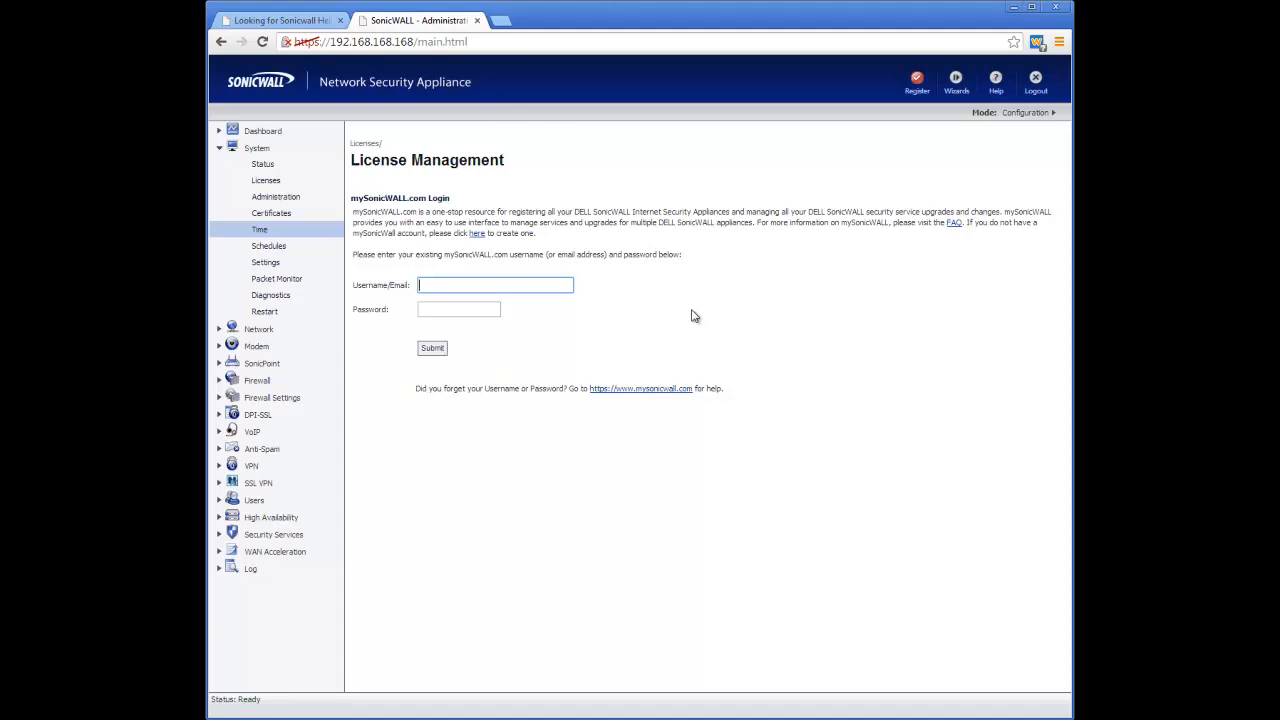
pyautogui.write('zaphyr')
pyautogui.press('Tab')
pyautogui.write('••••••')
pyautogui.press('BackSpace')
pyautogui.press('BackSpace')
pyautogui.press('BackSpace')
pyautogui.press('BackSpace')
pyautogui.press('BackSpace')
pyautogui.press('BackSpace')
pyautogui.write('•••••••••')
pyautogui.press('Return')
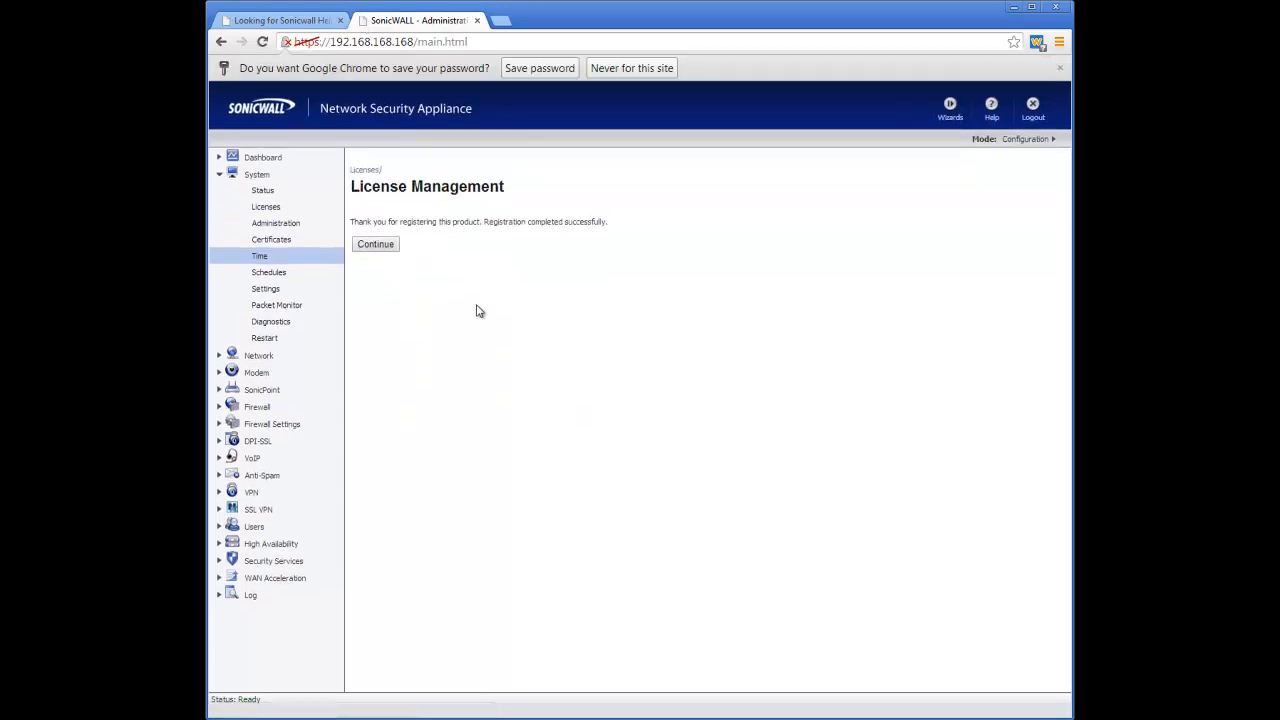
pyautogui.moveTo(351, 187); pyautogui.dragTo(352, 227)
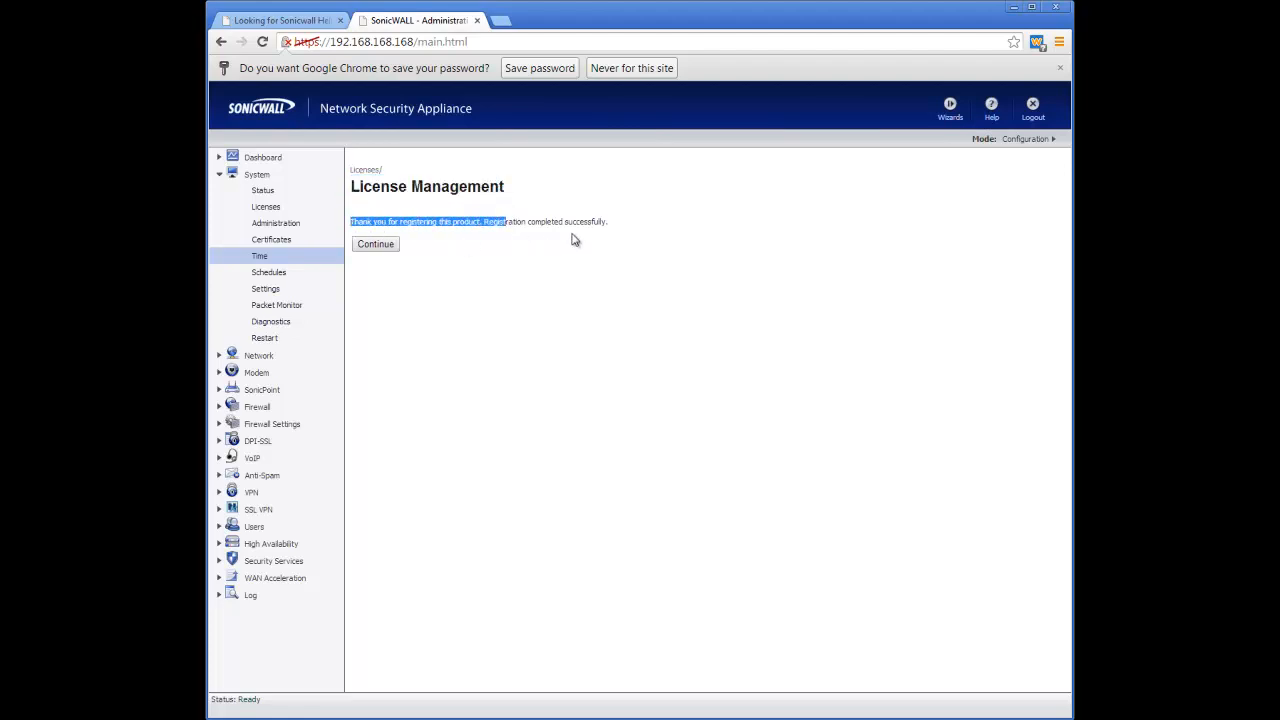
pyautogui.click(378, 249)
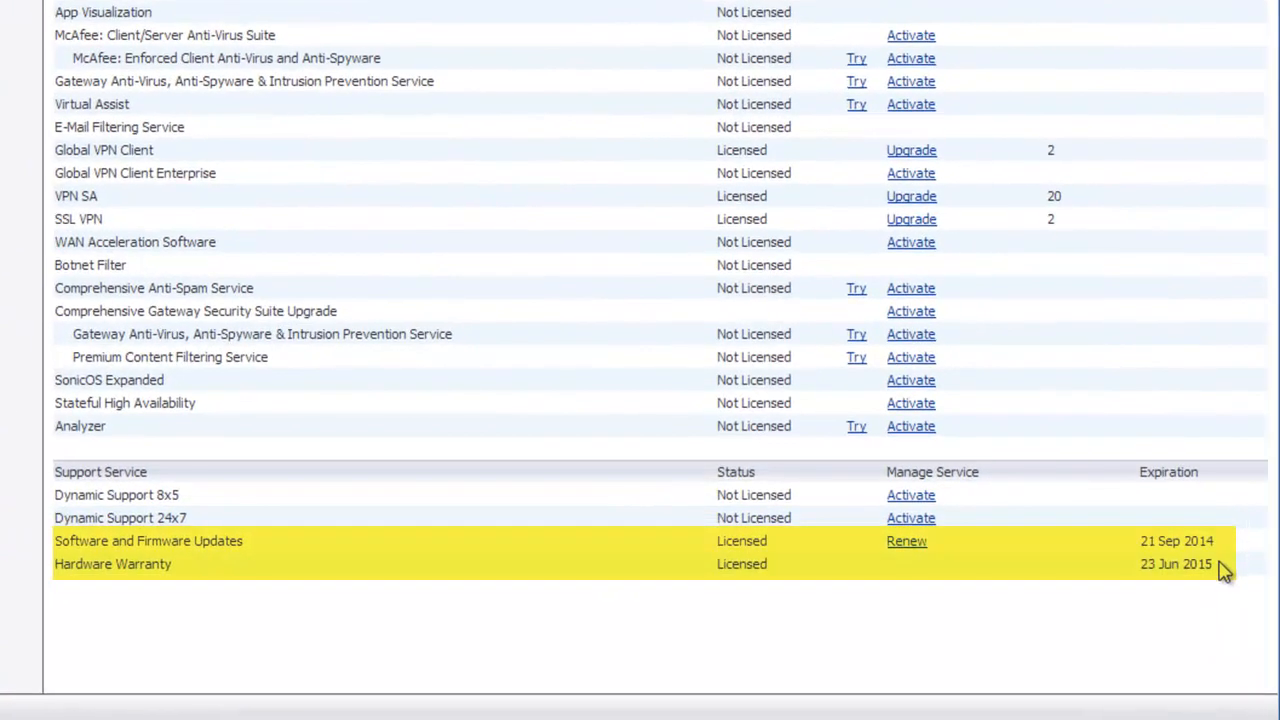
# Examine the expirations of Software and Firmware Updates and Hardware Warranty, and view the license details on the system status page.
pyautogui.moveTo(1040, 617); pyautogui.dragTo(855, 615)
pyautogui.moveTo(909, 566); pyautogui.dragTo(55, 541)
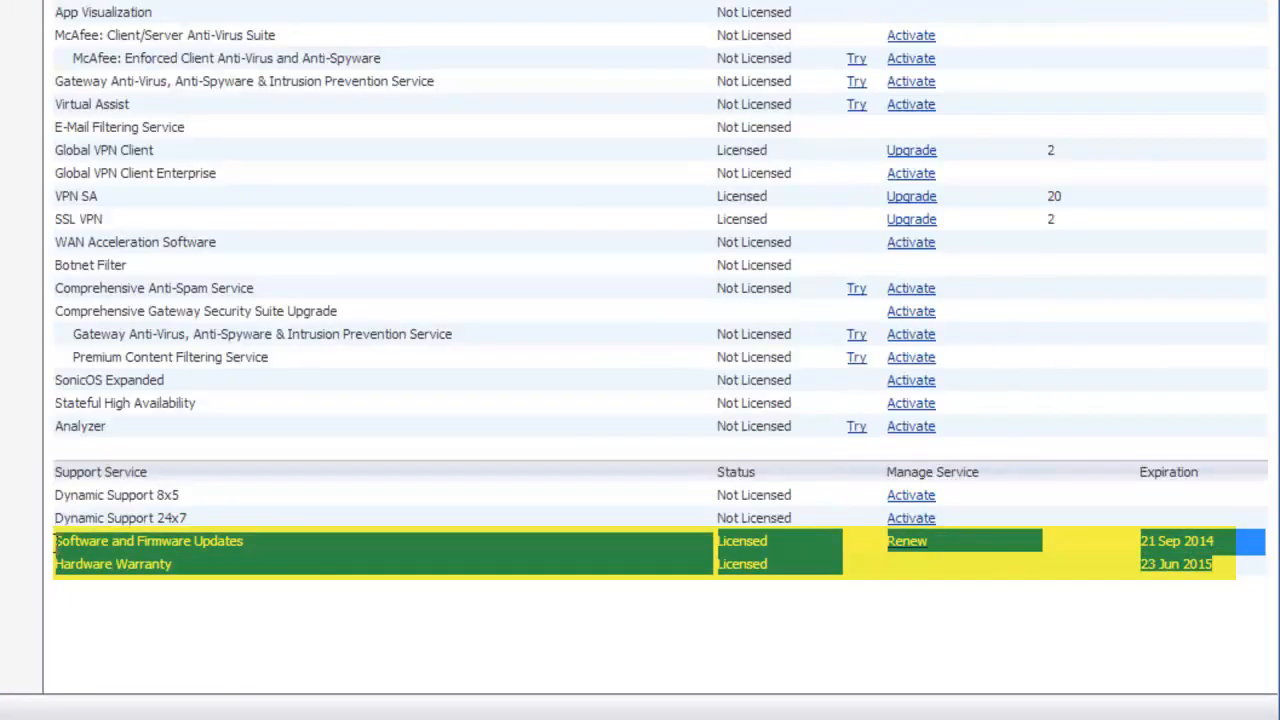
pyautogui.click(1212, 605)
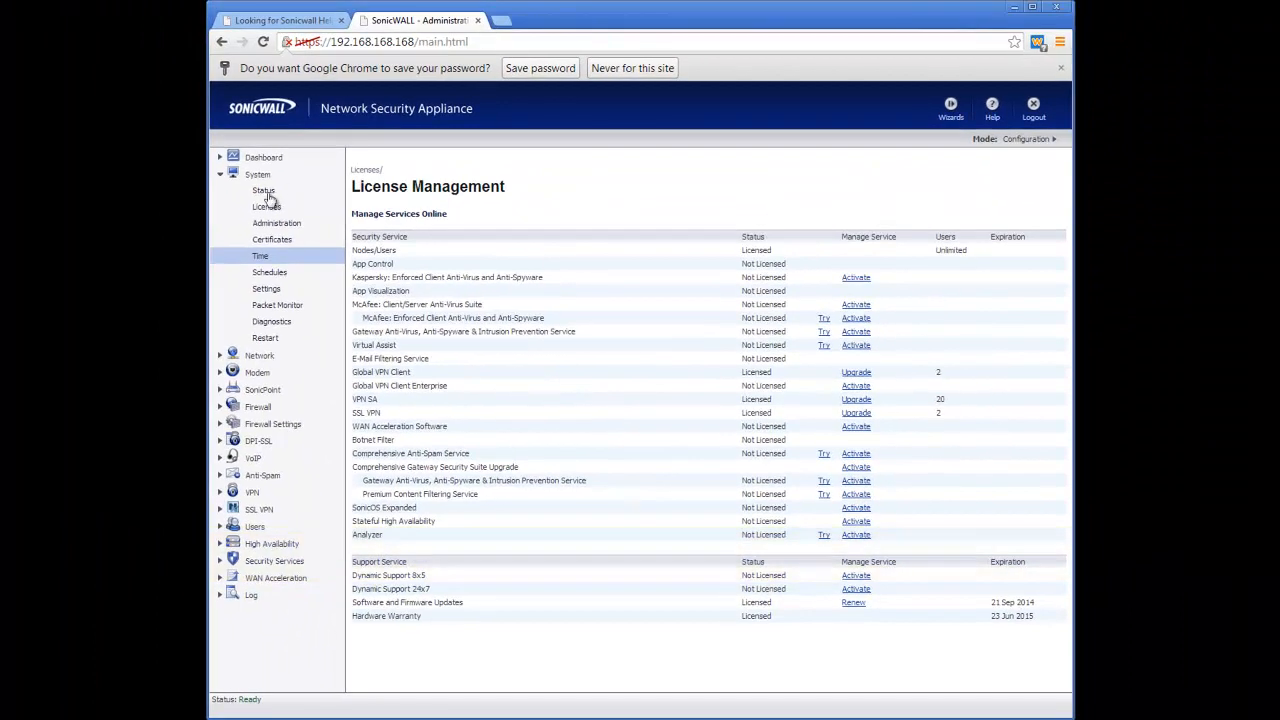
pyautogui.click(264, 191)
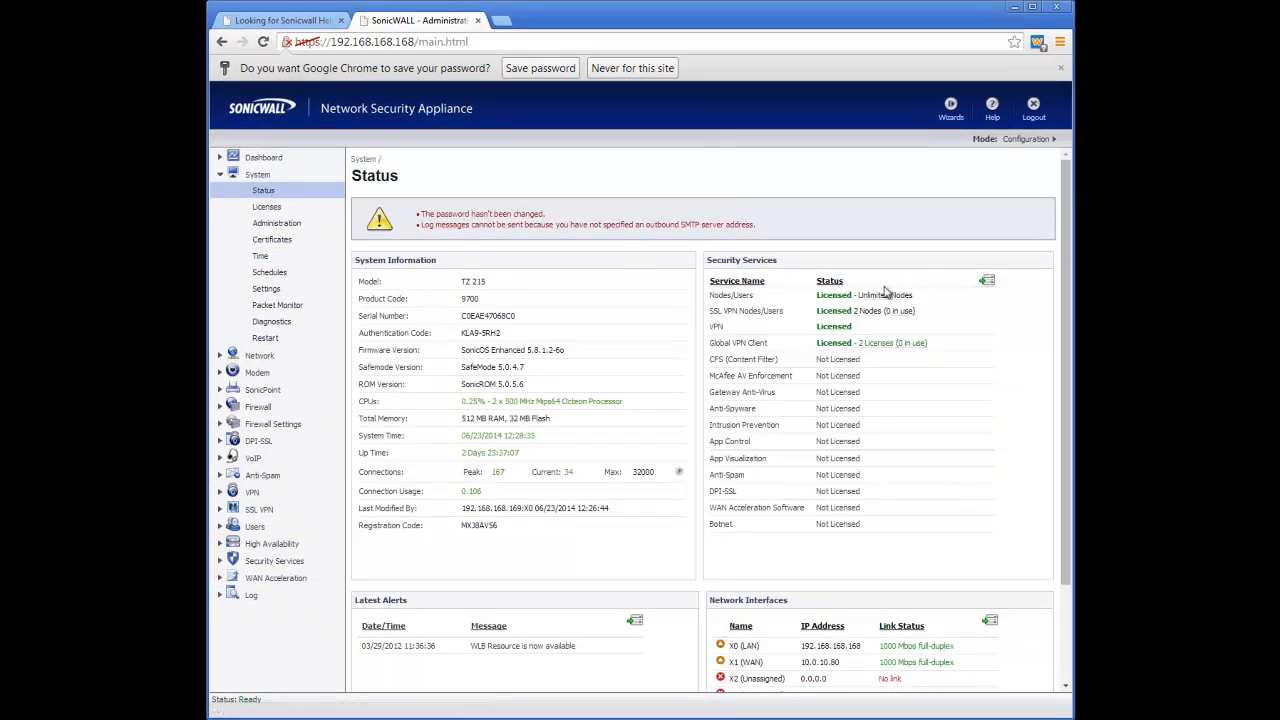